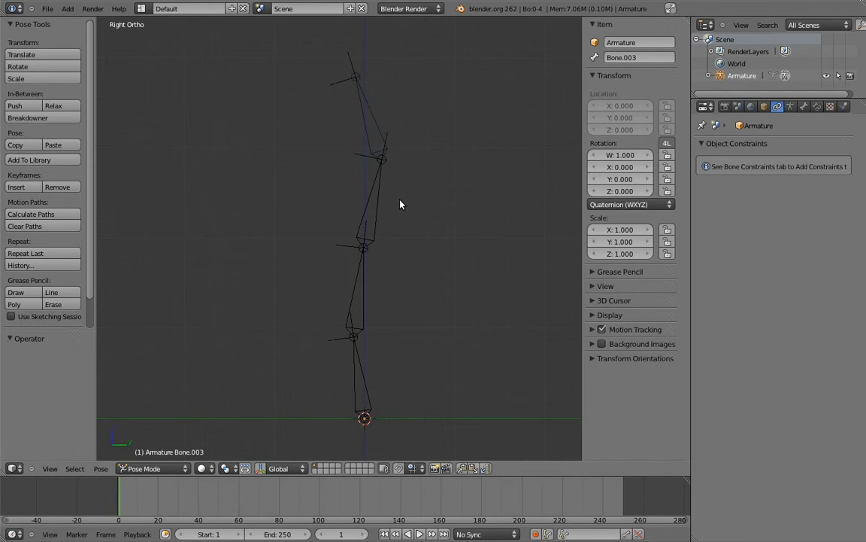
- In Edit Mode, duplicate all four bones of the chain and offset the copy -1.7 units along the Y axis
key(Tab)
shift+right_click(378, 129)
shift+right_click(378, 206)
shift+right_click(362, 299)
shift+right_click(365, 381)
scroll(394, 286, down, 2)
key(shift+d)
key(y)
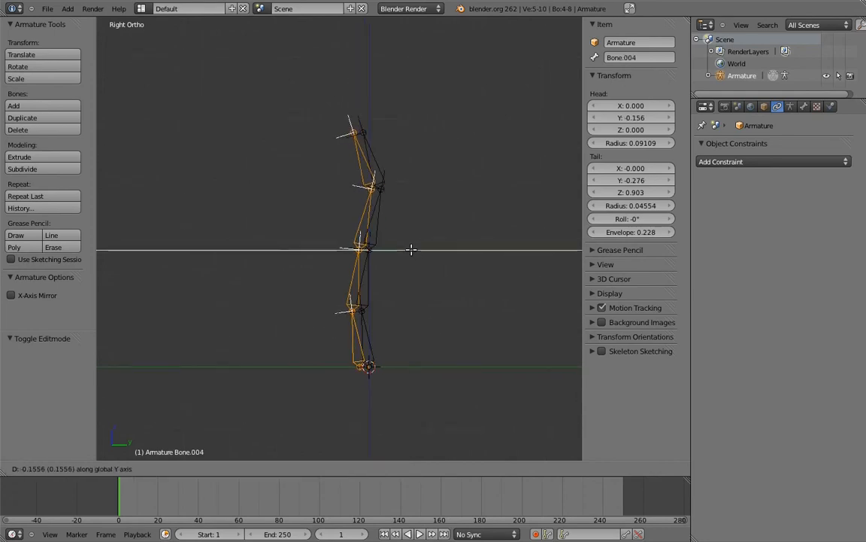
click(325, 261)
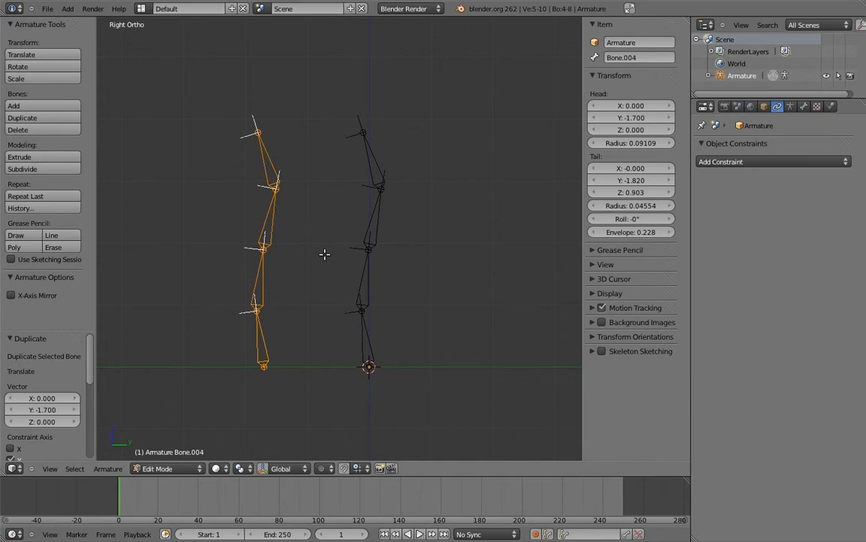
- Duplicate the original four-bone chain 3.3 units along positive Y and shift the copy another 1.2 units along Y
right_click(382, 163)
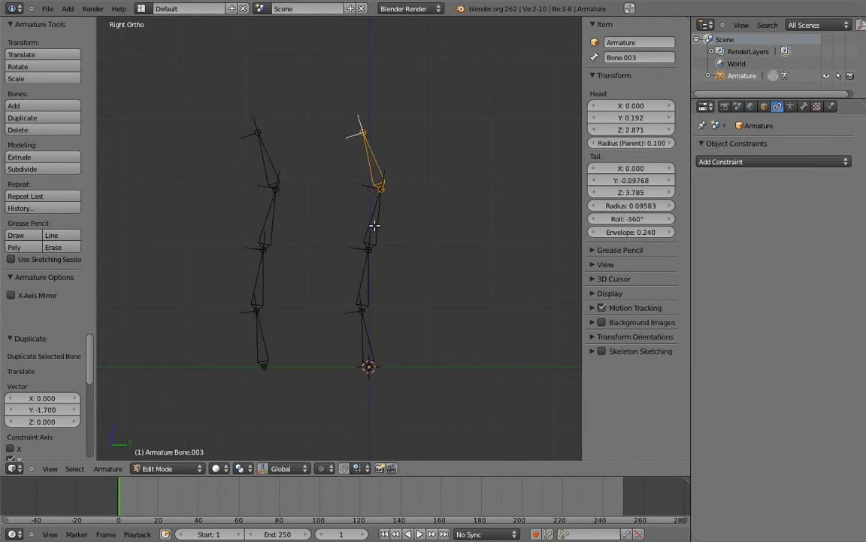
shift+right_click(374, 225)
shift+right_click(369, 273)
shift+right_click(365, 334)
key(shift+d)
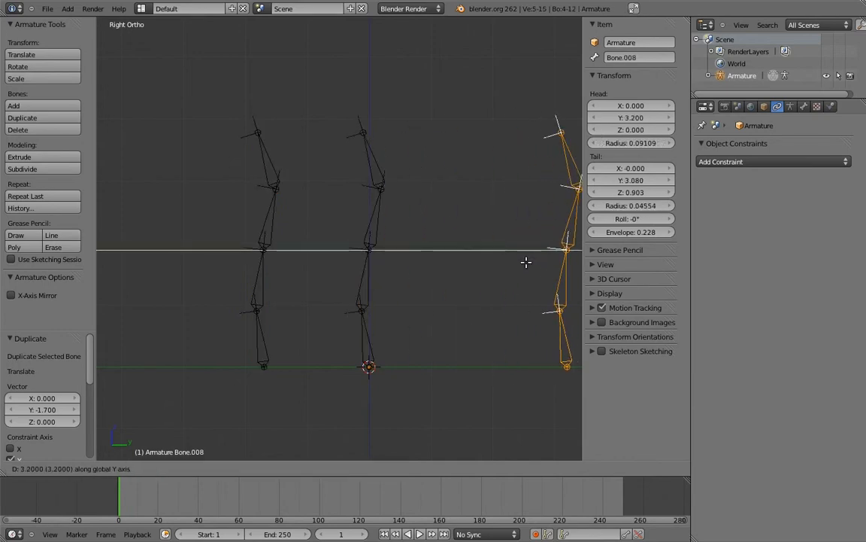
click(526, 261)
scroll(436, 220, down, 2)
key(g)
key(y)
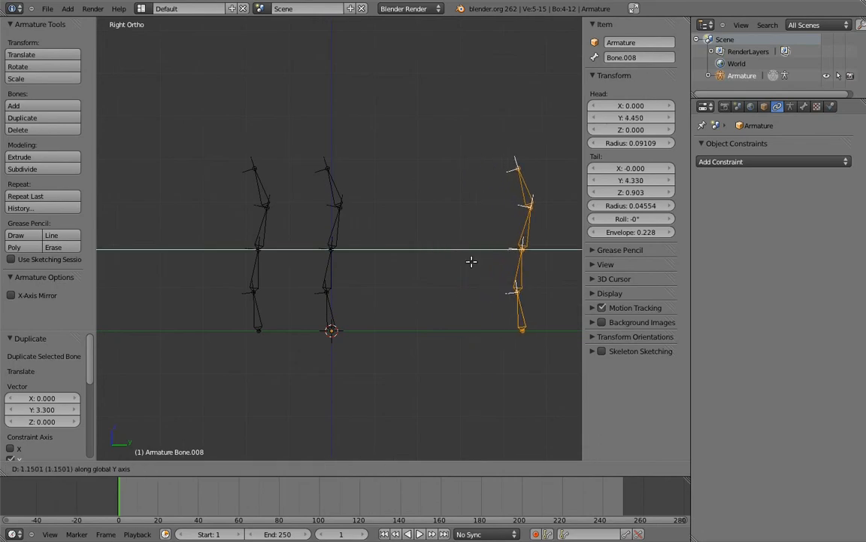
click(471, 262)
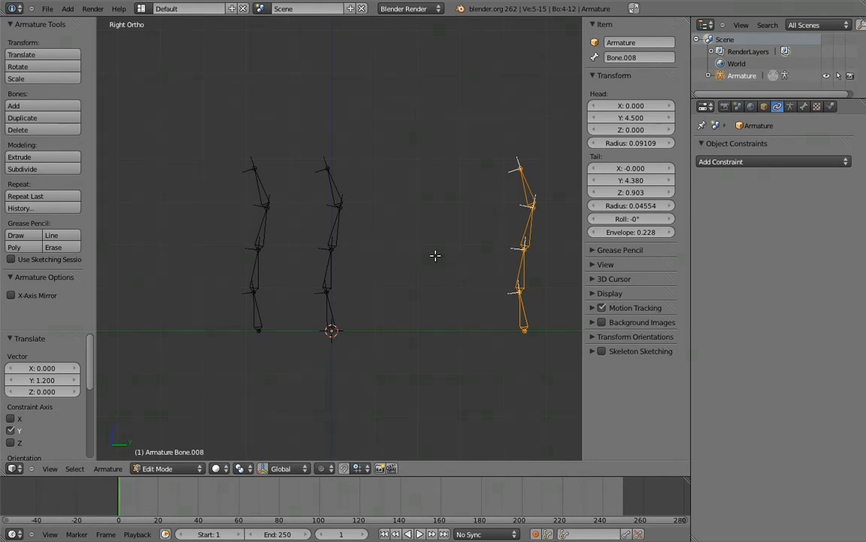
- Clear the parent of all four bones in the copy on the negative Y side of the original chain
shift+middle_drag(350, 236, 429, 191)
scroll(394, 227, up, 4)
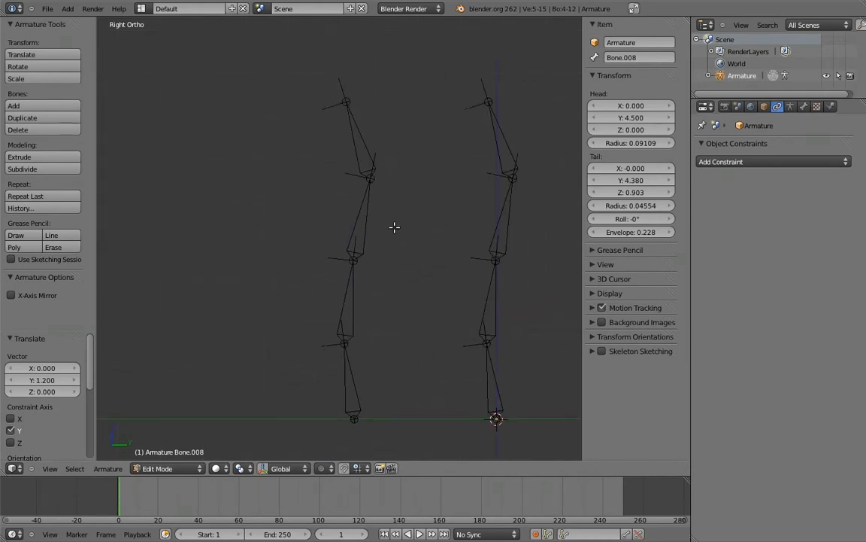
shift+right_click(356, 145)
shift+right_click(356, 202)
shift+right_click(347, 301)
key(alt+p)
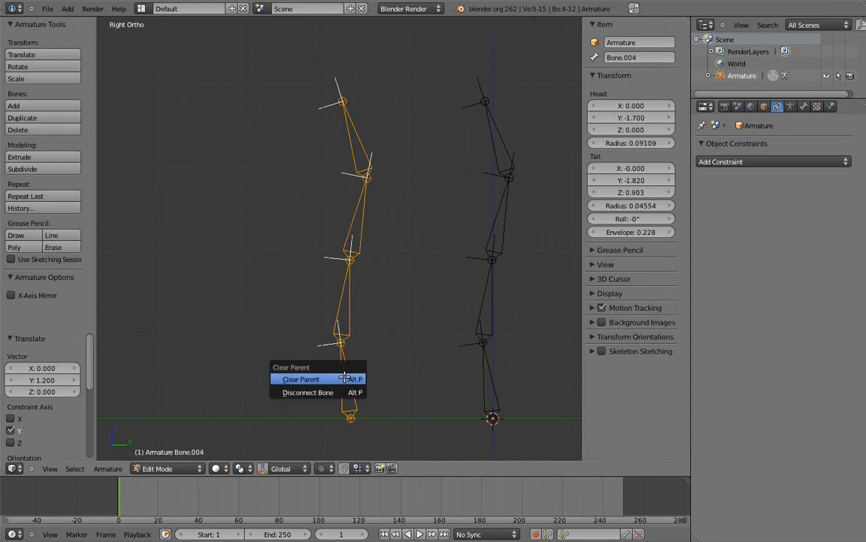
click(354, 381)
scroll(358, 362, down, 2)
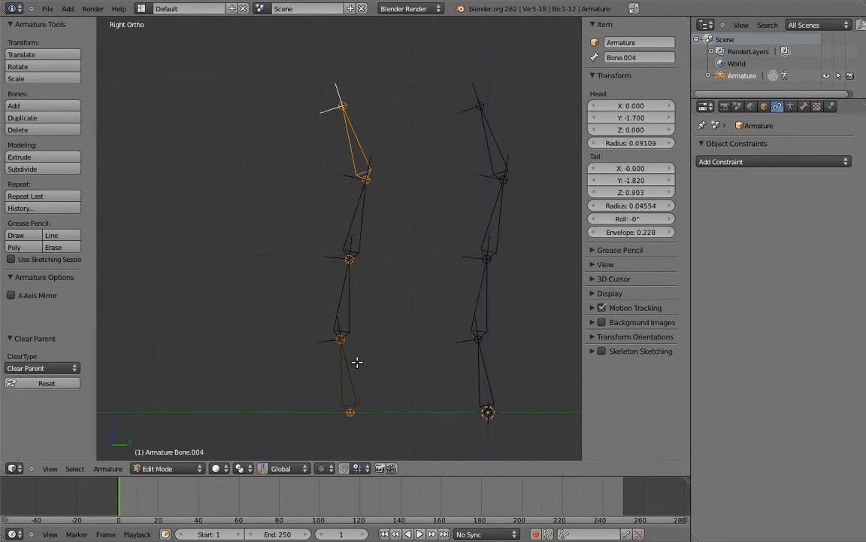
- Move the copy's second bone end to end below its first bone, and the third bone below the second, reversing the stacking order
right_click(346, 286)
key(g)
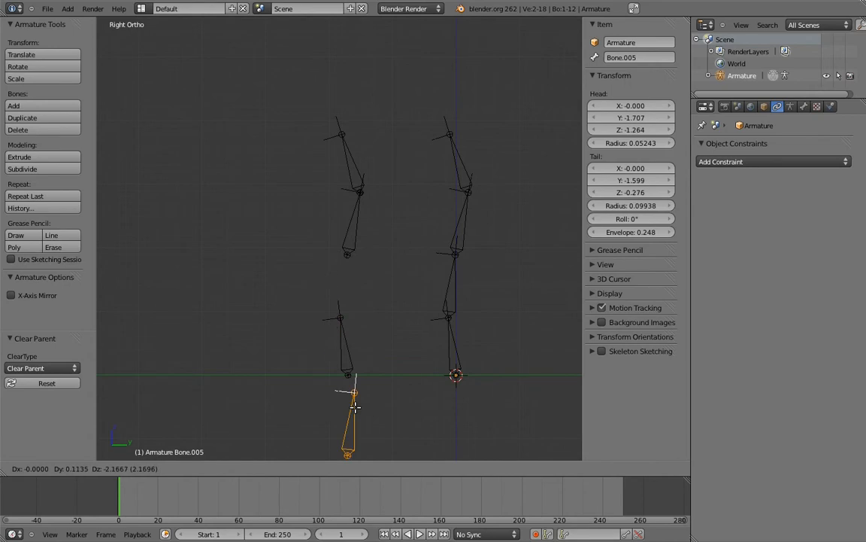
click(348, 385)
shift+middle_drag(363, 286, 381, 222)
right_click(374, 163)
key(g)
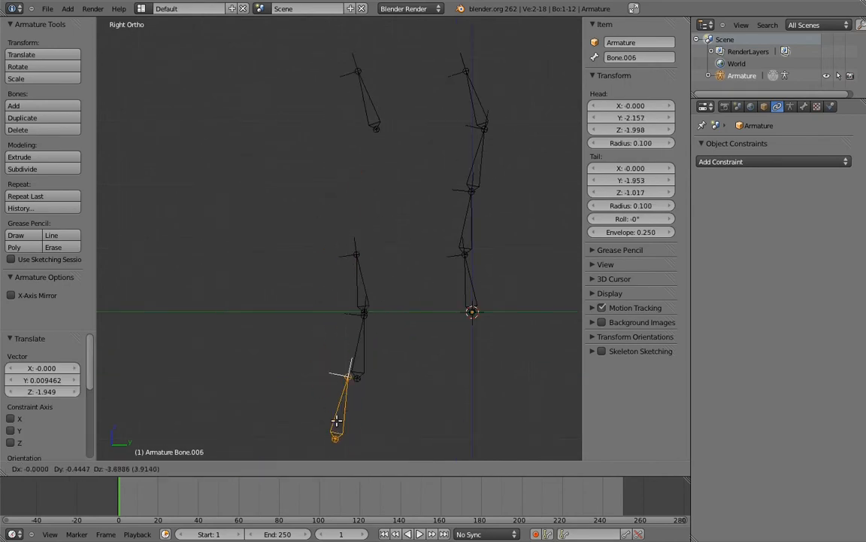
click(355, 413)
- Move the copy's former top bone to the lower end of the reversed stack, so its tail meets the bone above
right_click(373, 97)
key(g)
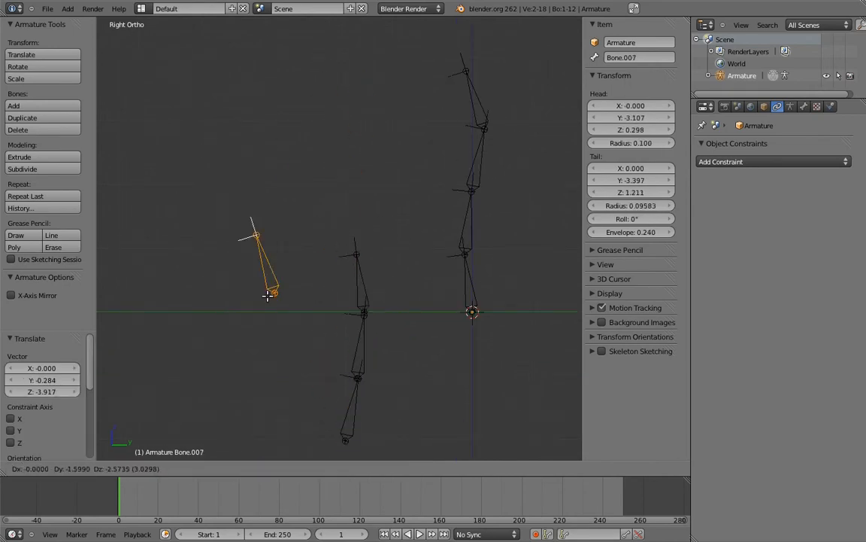
click(368, 445)
shift+middle_drag(369, 446, 376, 352)
key(g)
click(364, 349)
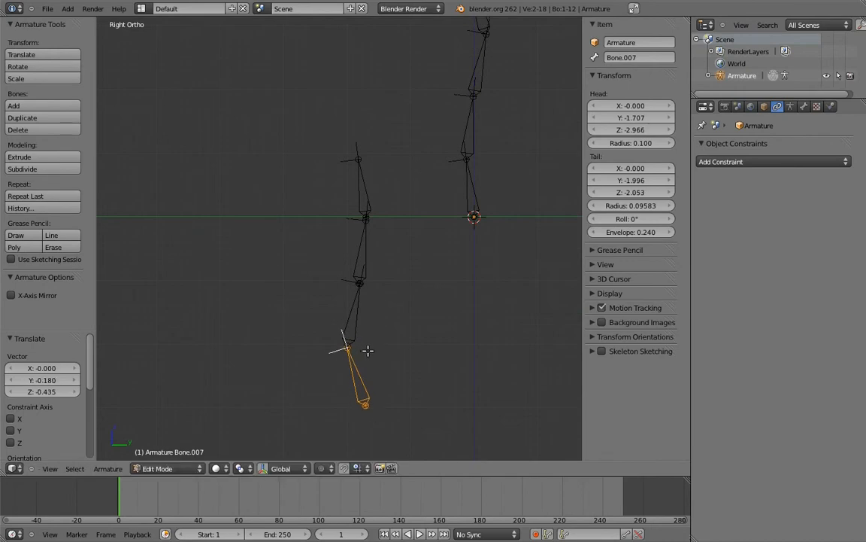
- Parent the reversed chain's bones with the Connected option, joining them pair by pair with the lowest bone as root
shift+right_click(354, 323)
key(ctrl+p)
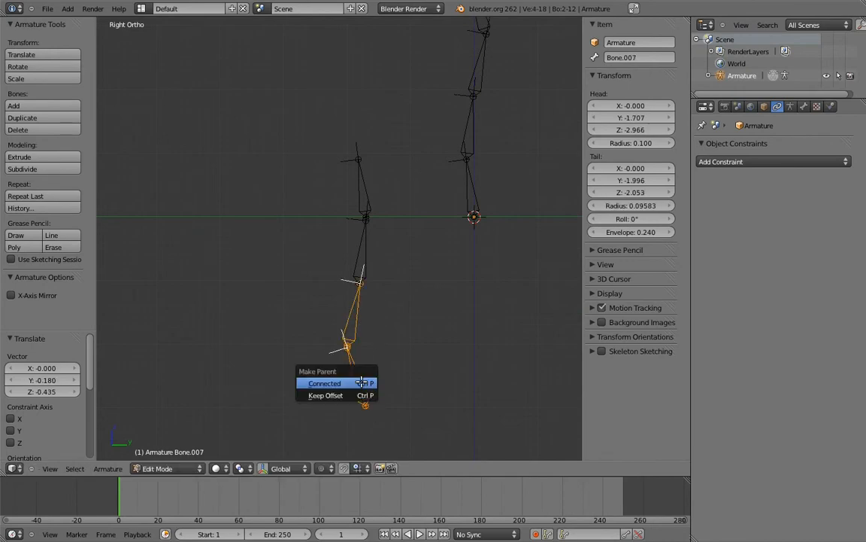
click(360, 382)
key(ctrl+p)
click(354, 319)
right_click(367, 187)
shift+right_click(367, 245)
key(ctrl+p)
click(366, 248)
- Move the whole reversed chain about 1.8 units in Y and -0.82 in Z, directly beneath the original chain's base, and deselect everything
shift+right_click(351, 313)
shift+right_click(354, 385)
shift+middle_drag(364, 277, 300, 371)
key(g)
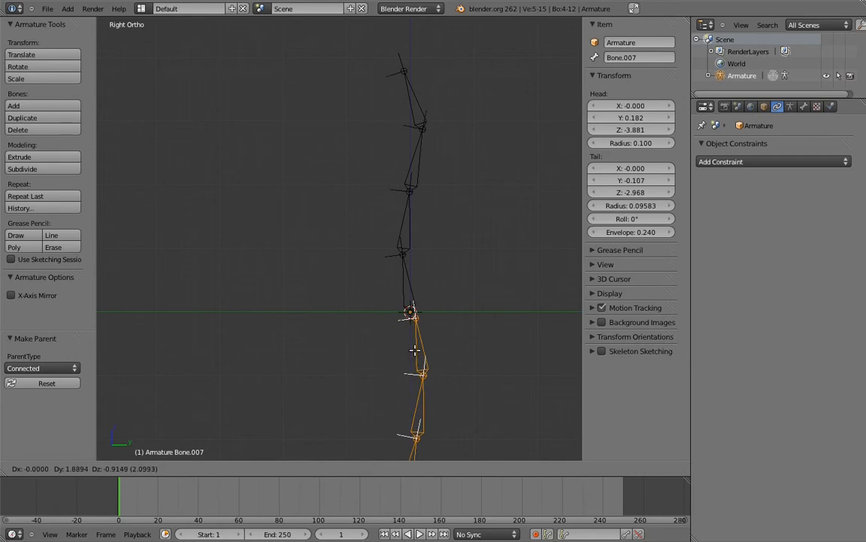
click(360, 289)
scroll(406, 248, down, 2)
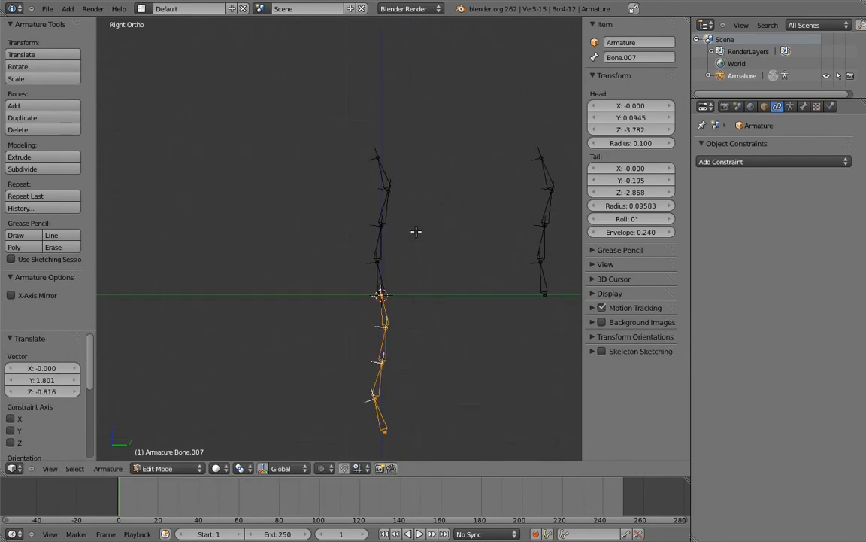
key(a)
- Try the Stick display type for the armature and return to Octahedral
click(789, 107)
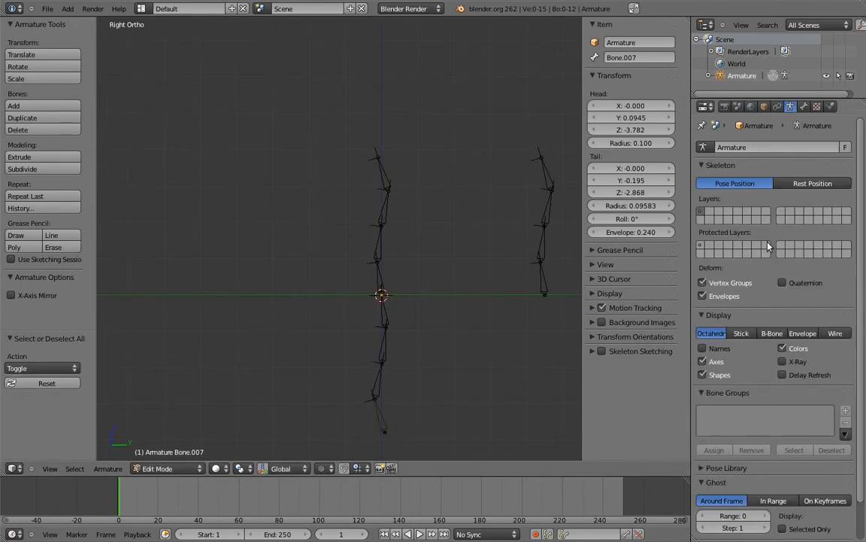
click(742, 333)
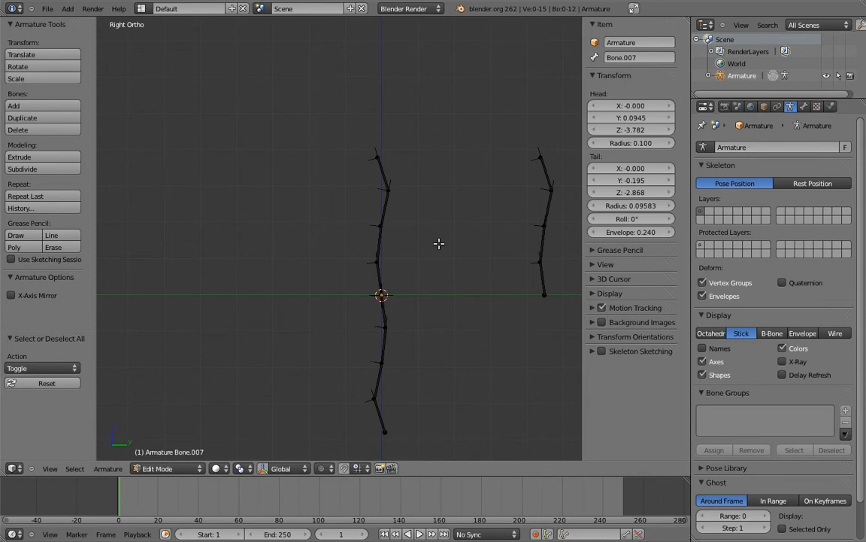
click(711, 333)
- Examine the matching bone pairs of the original and reversed chains, from the innermost pair to the outermost
right_click(382, 281)
shift+right_click(384, 314)
right_click(379, 243)
shift+right_click(385, 349)
right_click(385, 211)
shift+right_click(379, 381)
right_click(386, 181)
shift+right_click(379, 415)
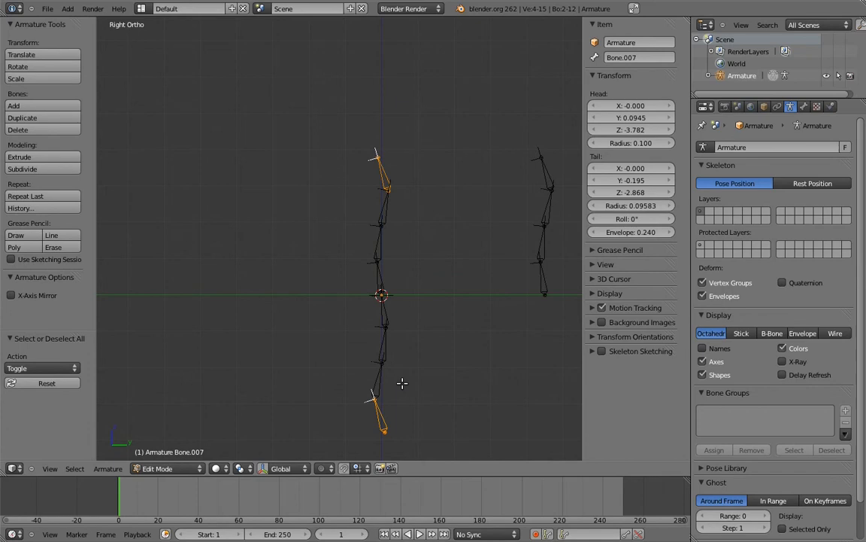
- In Pose Mode, add Copy Rotation constraints targeting the separate control chain's top bone to the original chain's top bone and the reversed chain's lowest bone
key(ctrl+Tab)
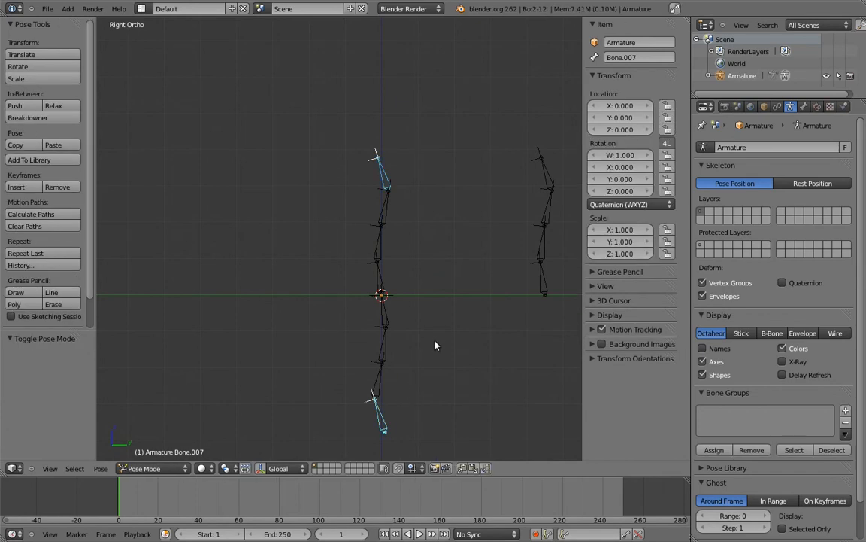
right_click(547, 180)
shift+right_click(382, 173)
key(ctrl+shift+c)
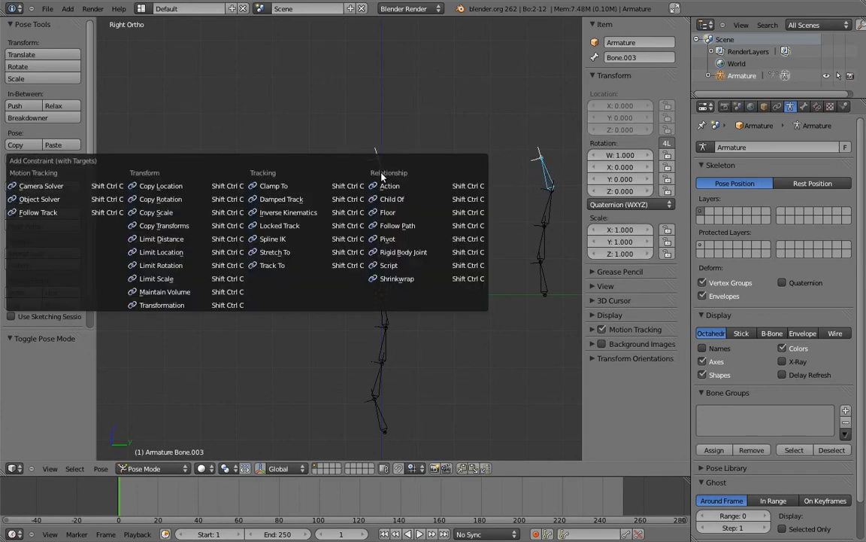
click(192, 203)
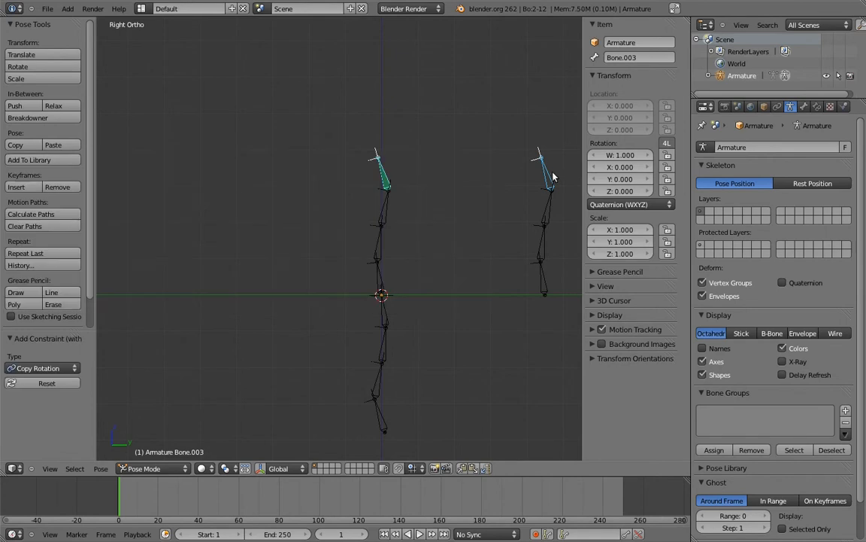
right_click(385, 414)
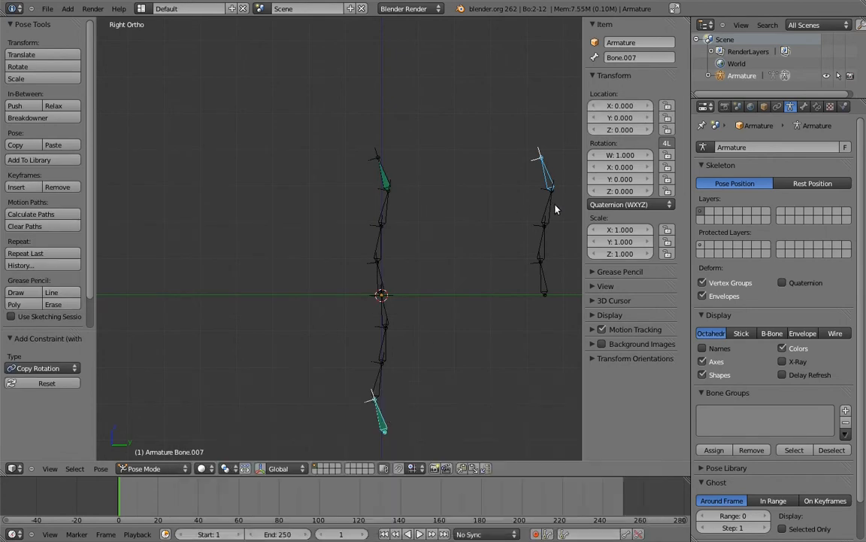
- Add Copy Rotation constraints from the control chain's second bone from the top to its counterparts in the original and reversed chains
right_click(553, 209)
shift+right_click(395, 216)
key(ctrl+shift+c)
click(397, 217)
right_click(554, 211)
shift+right_click(376, 385)
key(ctrl+shift+c)
click(361, 386)
- Add Copy Rotation constraints from the control chain's third bone from the top to its counterparts in the original and reversed chains
right_click(546, 243)
shift+right_click(381, 243)
key(ctrl+shift+c)
click(381, 245)
right_click(541, 246)
shift+right_click(382, 351)
key(ctrl+shift+c)
click(382, 354)
- Add Copy Rotation constraints from the control chain's base bone to the original chain's base bone and the reversed chain's uppermost bone
right_click(537, 279)
shift+right_click(380, 283)
key(ctrl+shift+c)
click(376, 279)
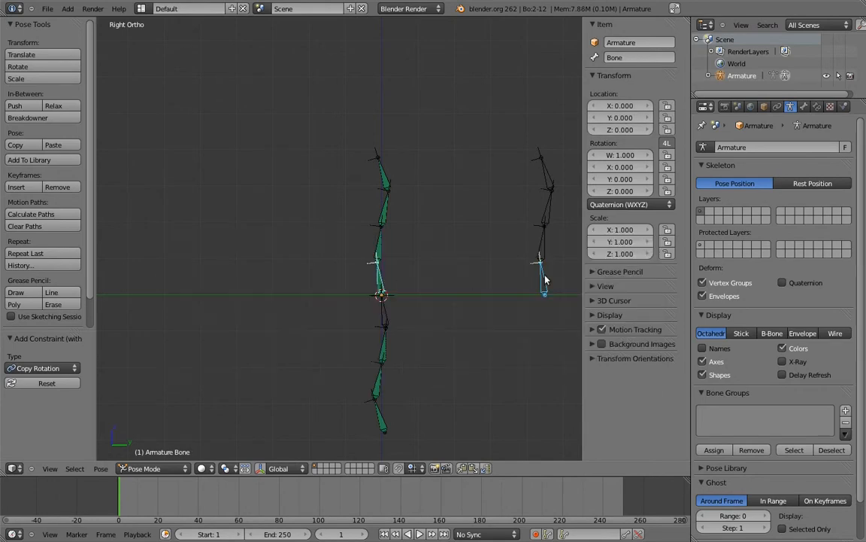
shift+right_click(380, 316)
key(ctrl+shift+c)
click(380, 313)
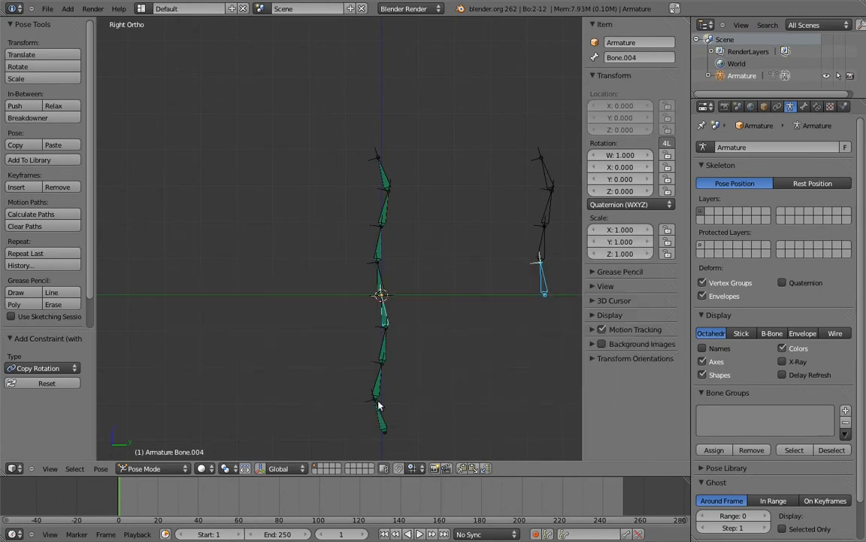
- Move the reversed chain's root bone up onto the original chain's base at the origin and fine-tune its position
right_click(381, 423)
key(g)
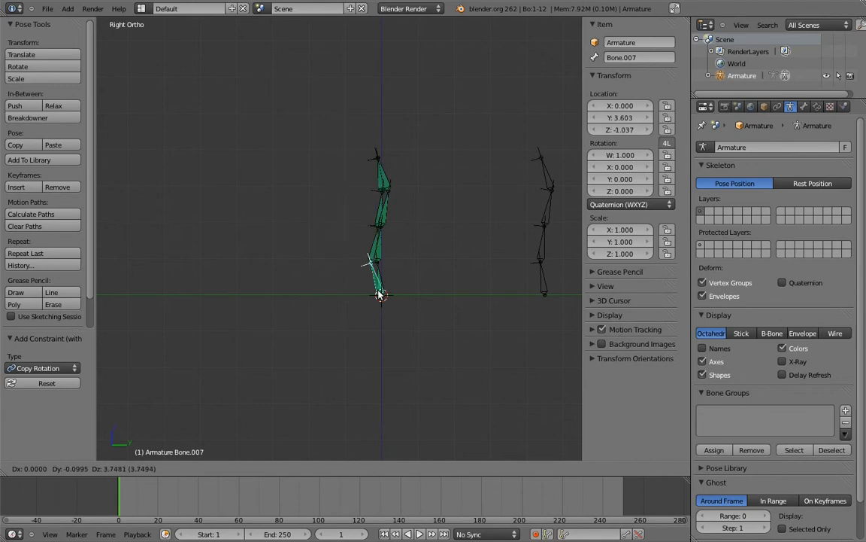
click(382, 295)
scroll(384, 298, up, 2)
shift+middle_drag(455, 273, 283, 288)
scroll(340, 290, up, 1)
key(g)
click(285, 275)
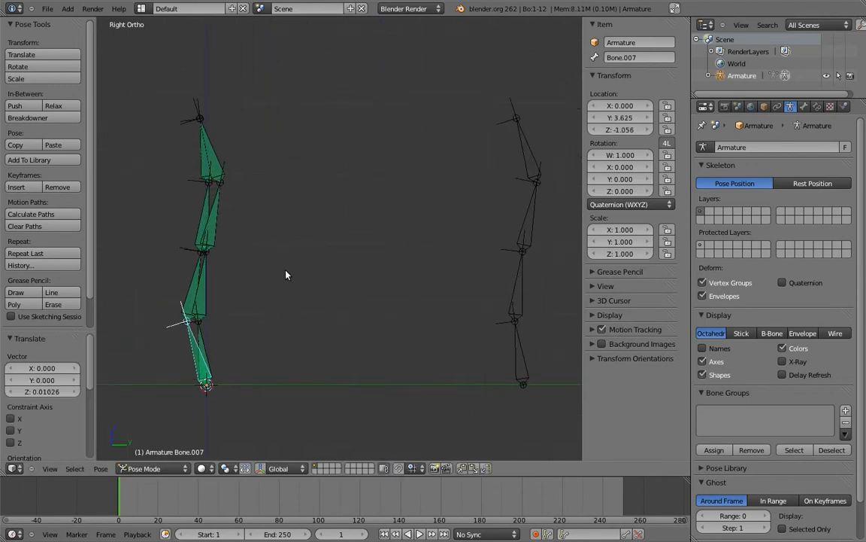
- Rotate the control chain's top bone about -71° and rotate the bone below it to test the constraints
right_click(536, 134)
key(r)
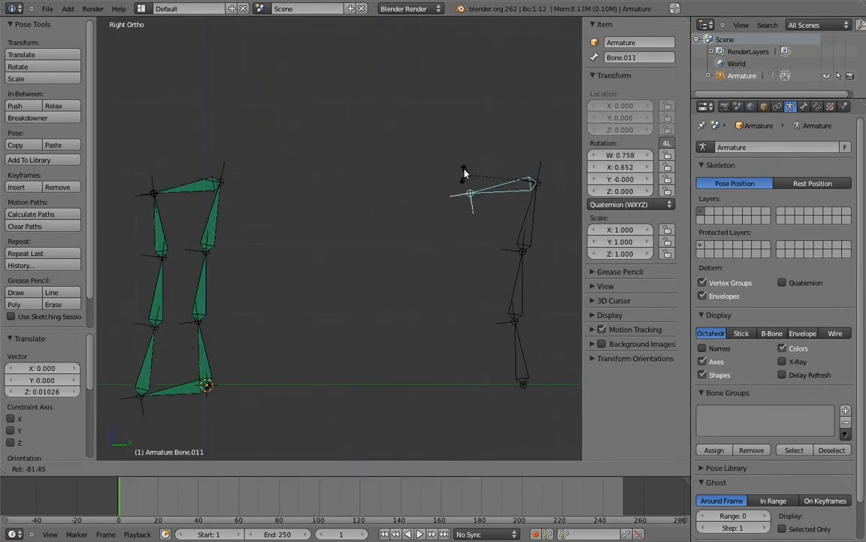
click(468, 167)
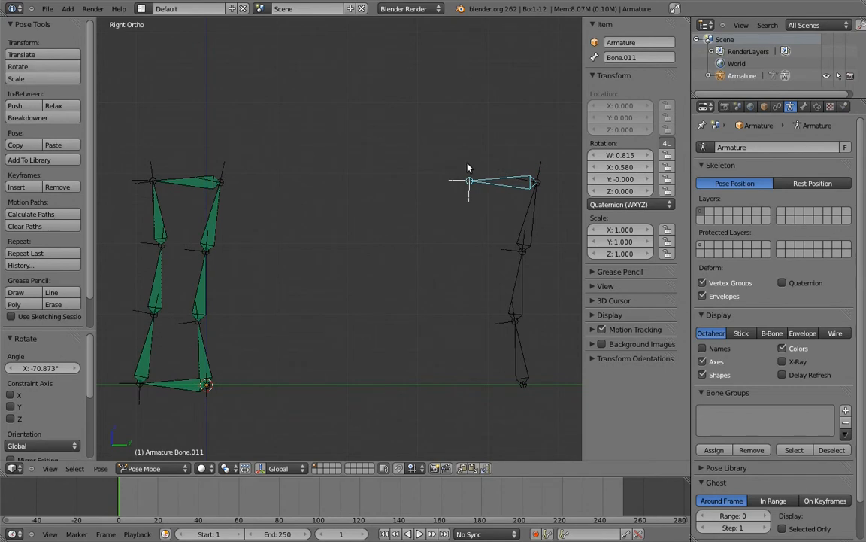
scroll(515, 200, down, 3)
right_click(476, 218)
key(r)
click(417, 217)
- Rotate the control chain's two lower bones, adjusting one again, to fold the chain into a curl
right_click(472, 253)
key(r)
click(503, 280)
right_click(469, 295)
key(r)
click(507, 347)
right_click(519, 340)
key(r)
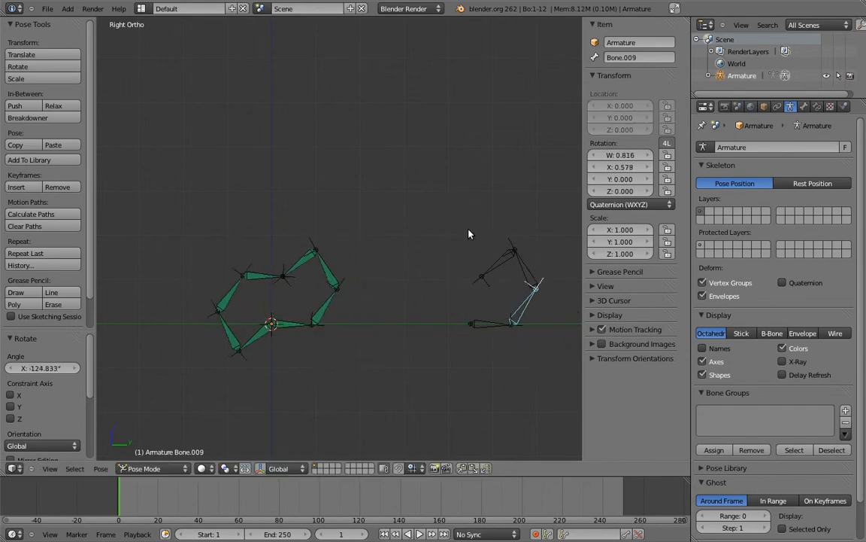
click(486, 323)
- Clear the rotation of all bones and rotate only the control chain's top bone to about W 0.918, X 0.396
key(a)
key(alt+r)
right_click(451, 166)
key(r)
click(353, 157)
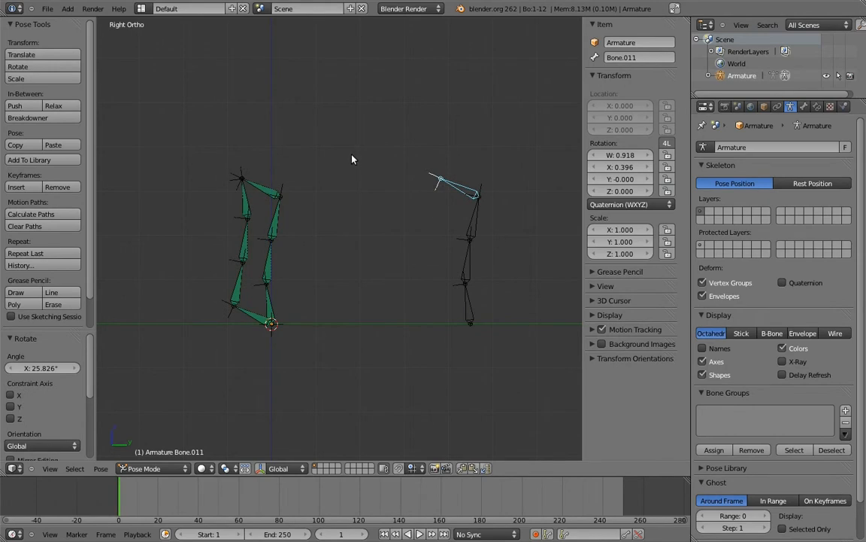
- Examine how the two constrained chains meet, checking the original chain's rotated top bone and its base bone
right_click(239, 179)
scroll(256, 210, up, 6)
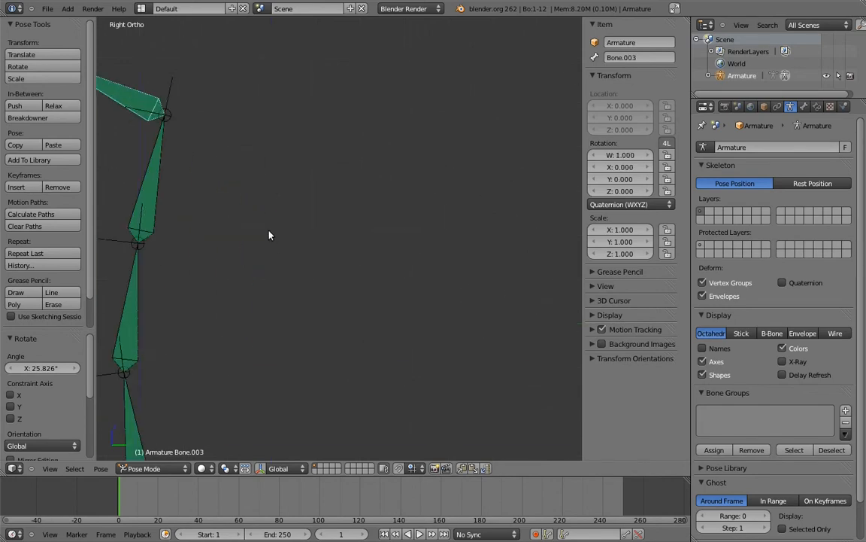
shift+middle_drag(271, 236, 545, 268)
scroll(545, 268, down, 1)
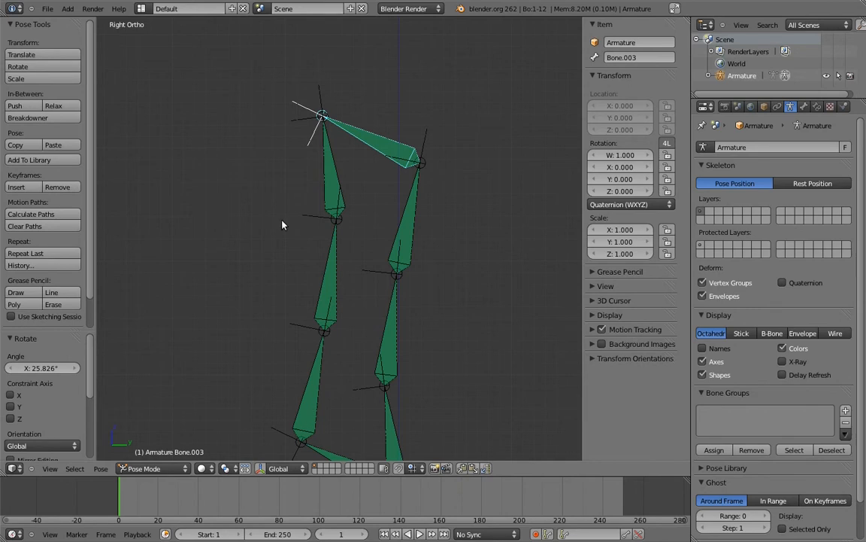
scroll(372, 250, down, 2)
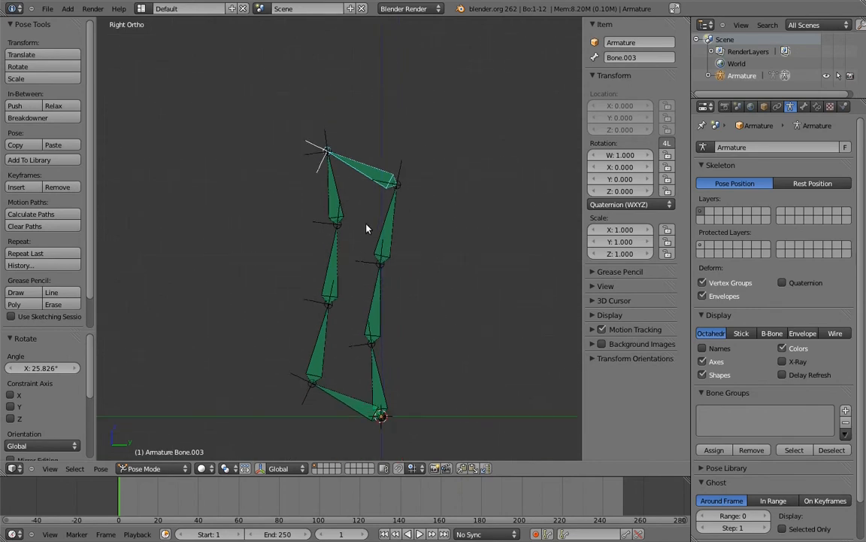
right_click(376, 376)
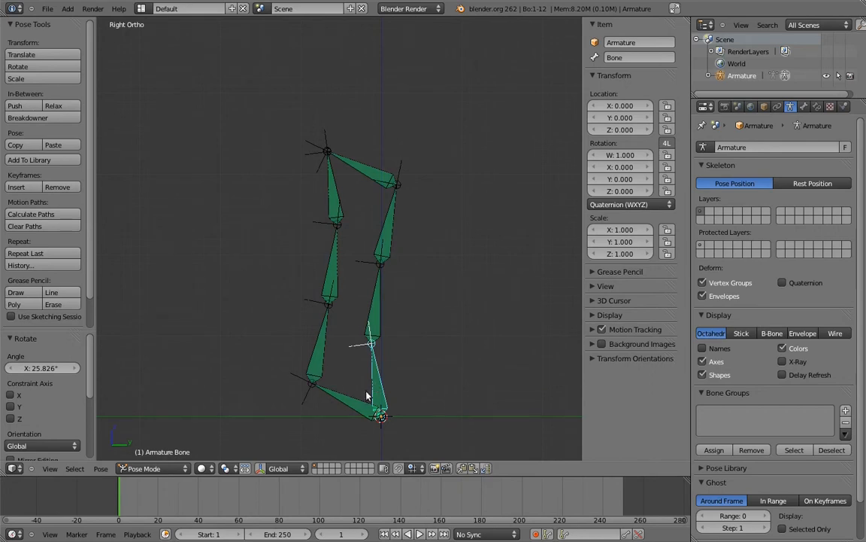
- Move the reversed chain down so it hangs below the origin, and try moving the original chain's base bone
right_click(343, 406)
shift+middle_drag(362, 361, 348, 247)
scroll(348, 233, down, 3)
shift+middle_drag(348, 206, 363, 215)
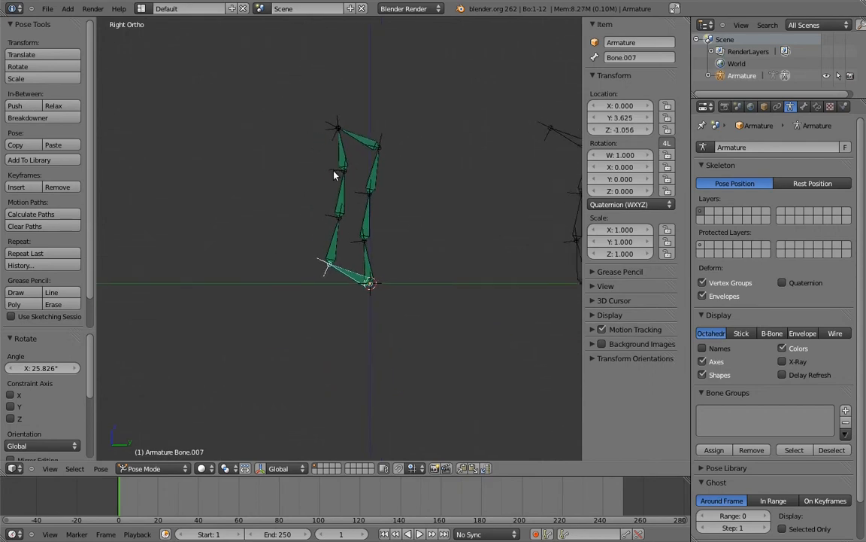
key(g)
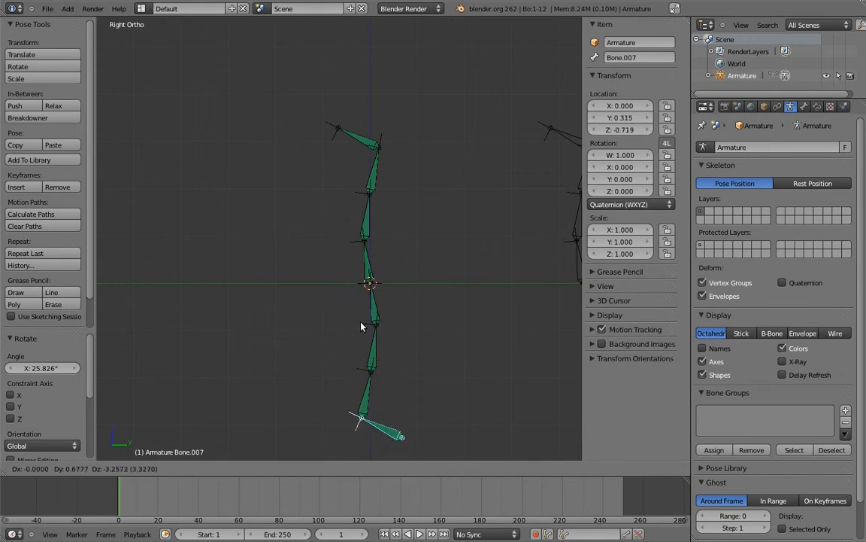
click(359, 326)
right_click(372, 271)
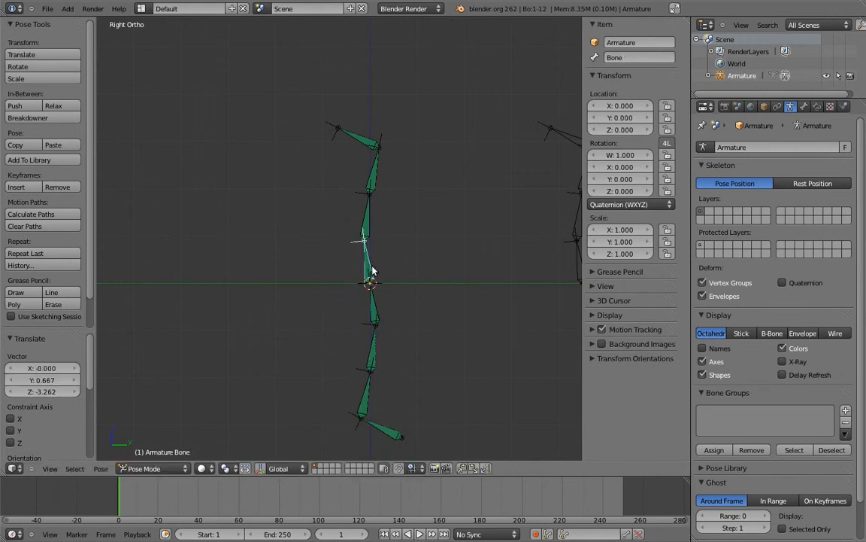
key(g)
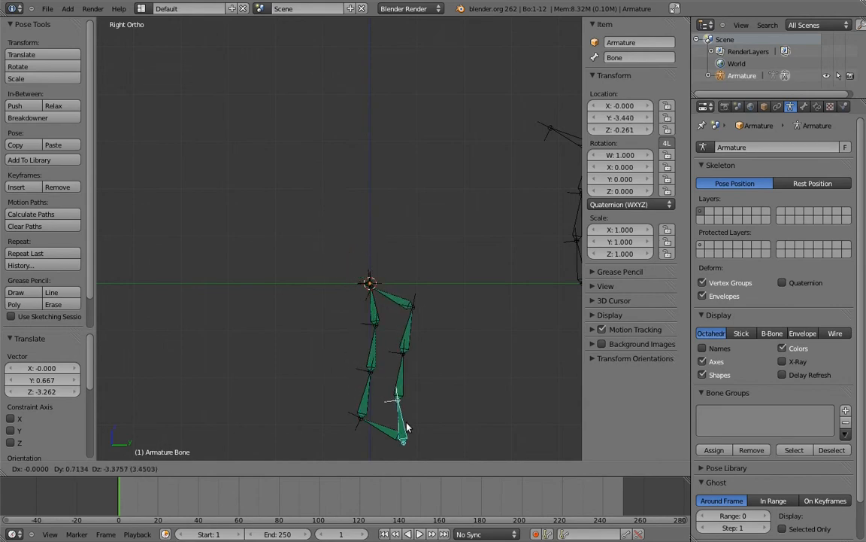
right_click(407, 427)
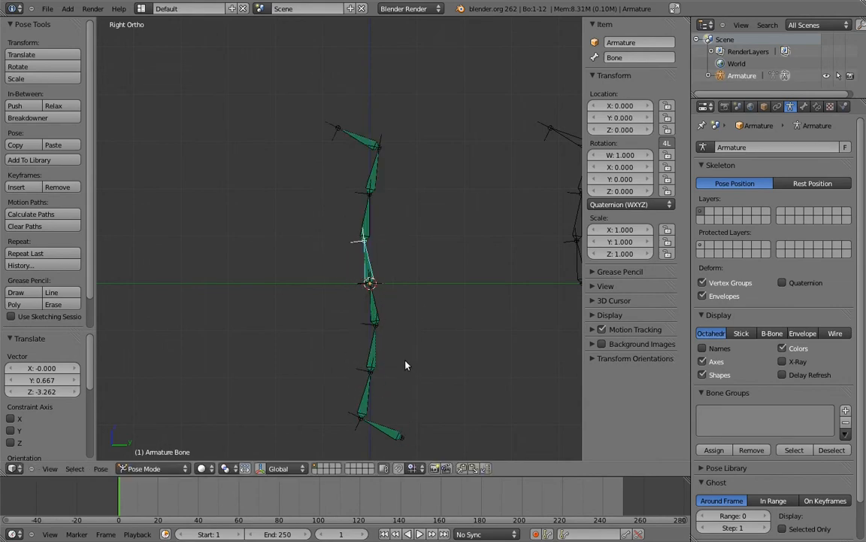
- Rotate the control chain's top bone and rotate the bone below it about -68° to test both constrained chains
shift+middle_drag(468, 249, 444, 229)
right_click(468, 177)
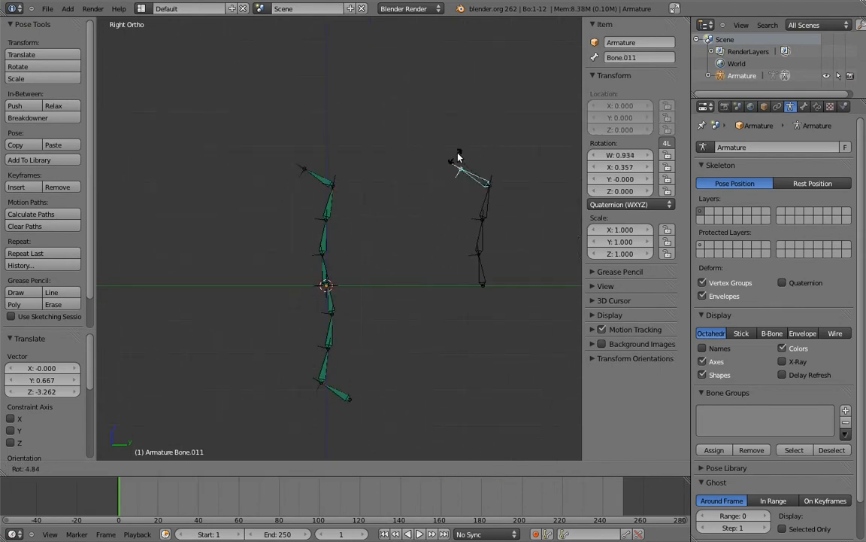
click(458, 158)
right_click(484, 207)
key(r)
click(437, 210)
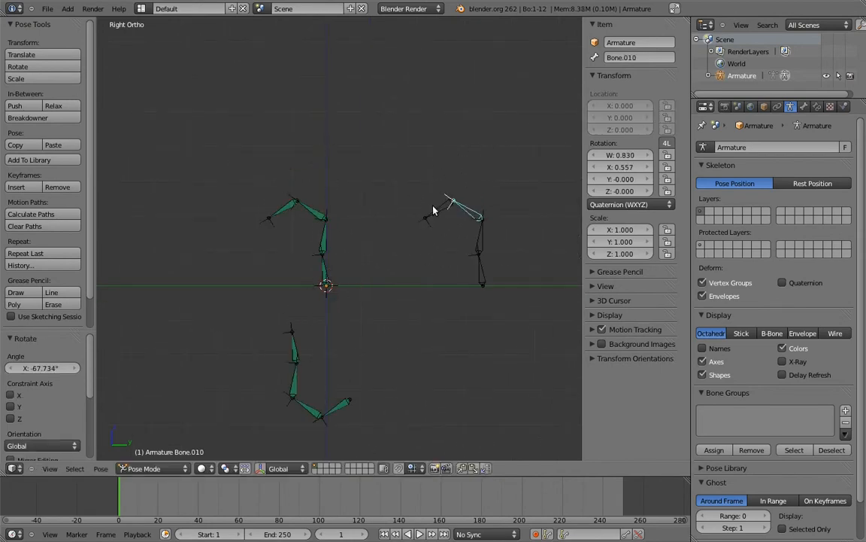
- Clear the rotation and location of all bones in the armature
key(a)
key(alt+r)
key(alt+g)
key(a)
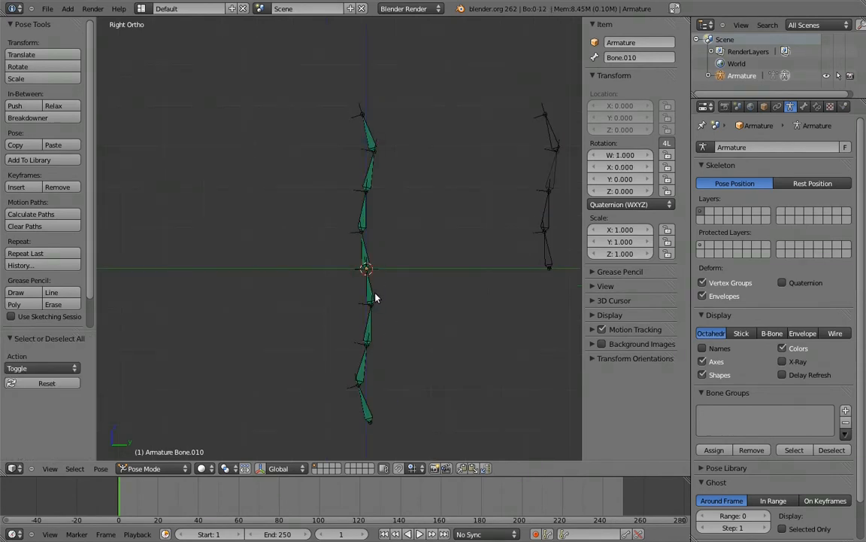
- Remove the Copy Rotation constraint from all four bones of the lower chain, Bone.004 to Bone.007
right_click(370, 294)
click(818, 106)
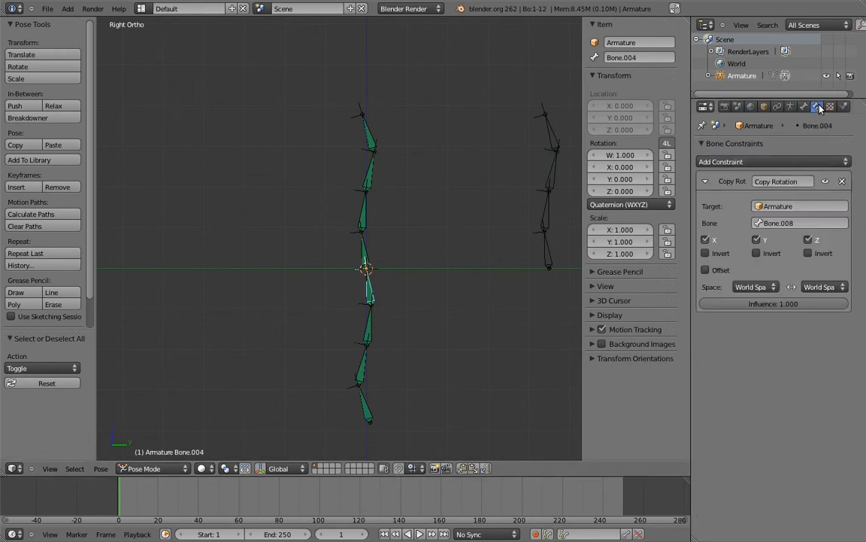
click(841, 181)
right_click(393, 310)
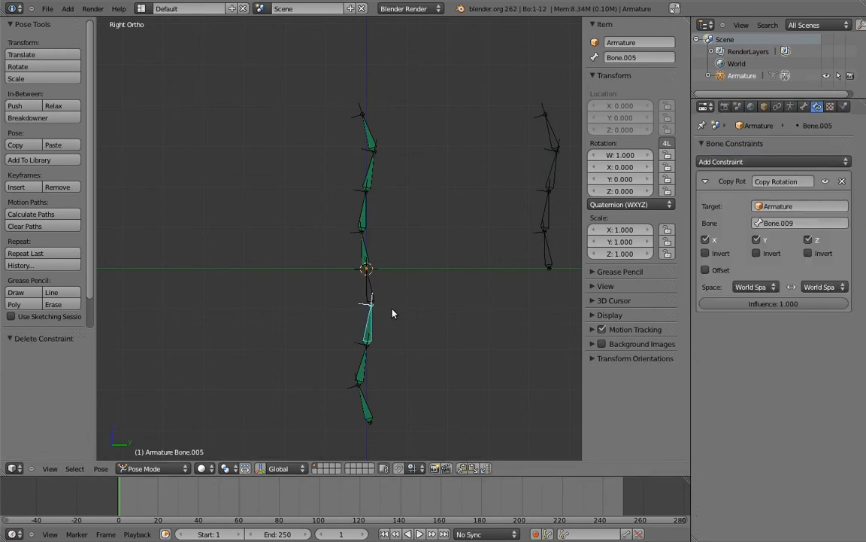
click(842, 182)
right_click(364, 365)
click(842, 181)
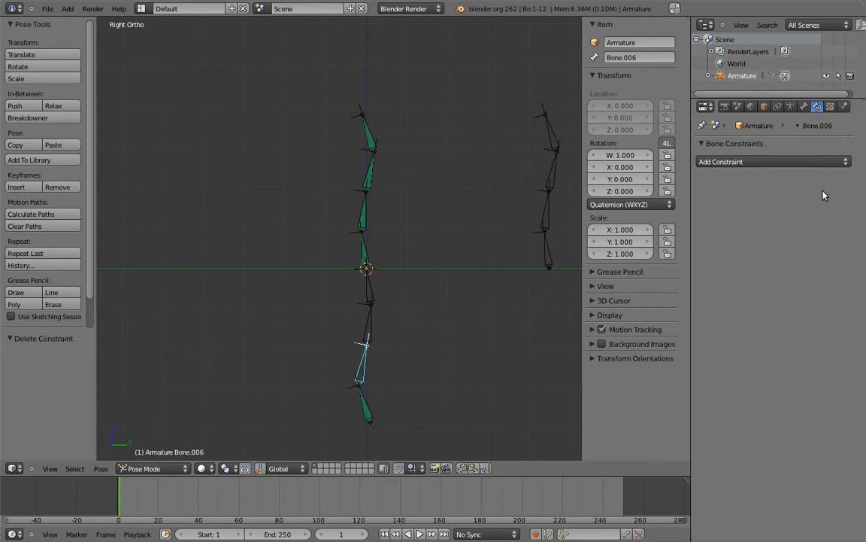
right_click(364, 402)
click(841, 181)
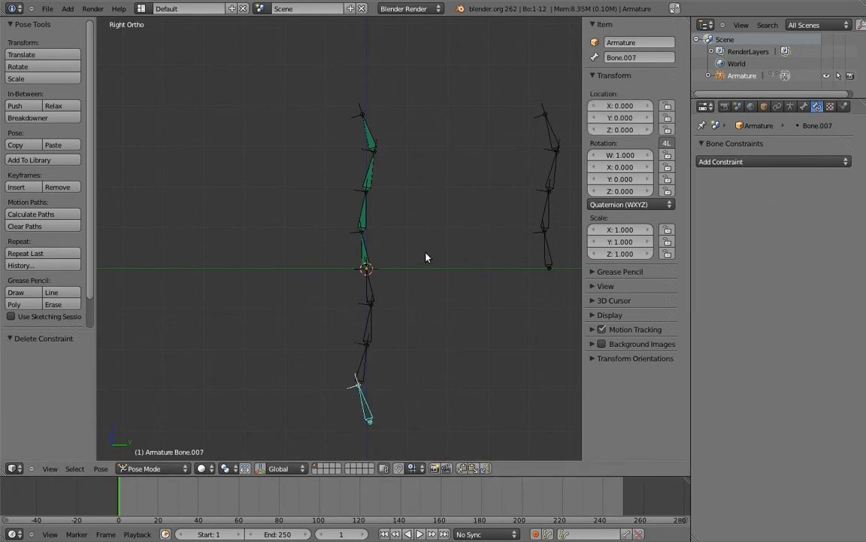
- Switch the direction of the four lower-chain bones in Edit Mode
key(Tab)
right_click(372, 292)
shift+right_click(371, 330)
shift+right_click(361, 363)
shift+right_click(376, 396)
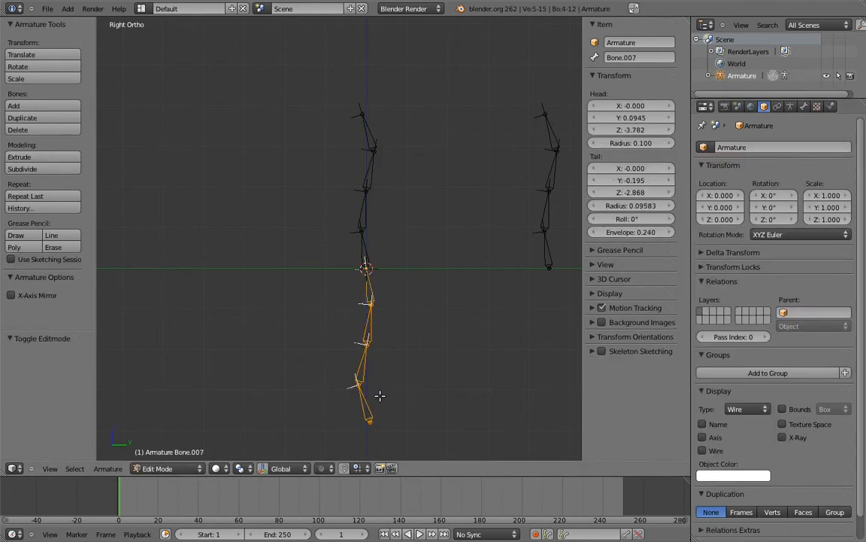
key(alt+f)
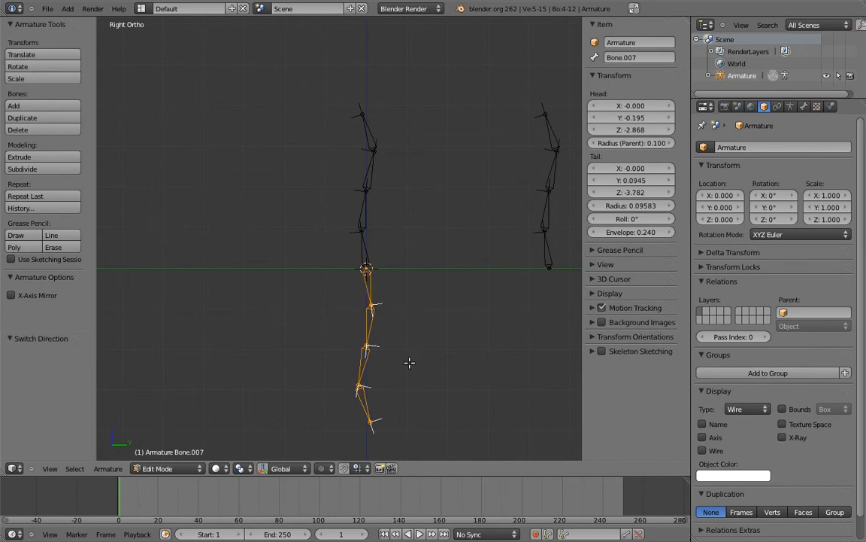
- Parent the lower chain's first two bones to the control chain's matching first and second bones with Keep Offset
right_click(368, 288)
shift+right_click(547, 249)
key(ctrl+p)
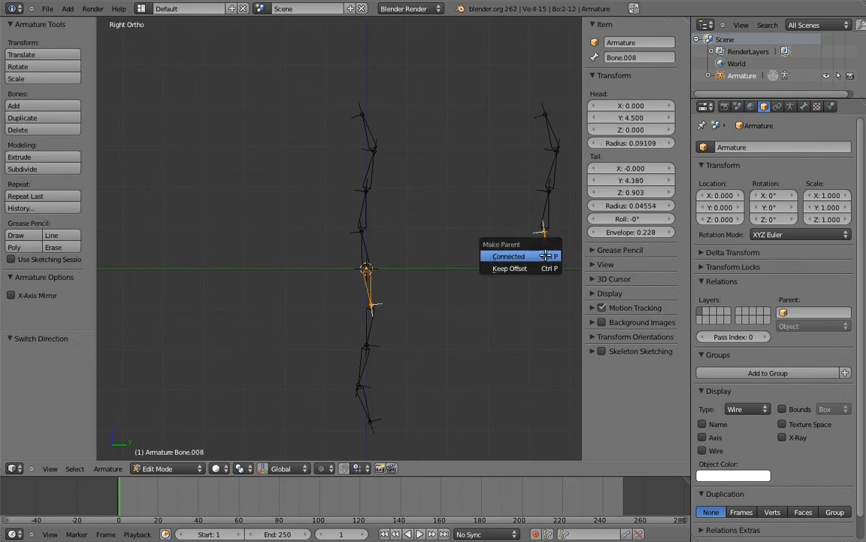
click(510, 268)
right_click(372, 321)
shift+right_click(545, 199)
key(ctrl+p)
click(545, 210)
- Parent the lower chain's third and fourth bones to Bone.010 and Bone.011 of the control chain with Keep Offset
right_click(364, 363)
shift+right_click(554, 173)
key(ctrl+p)
click(561, 179)
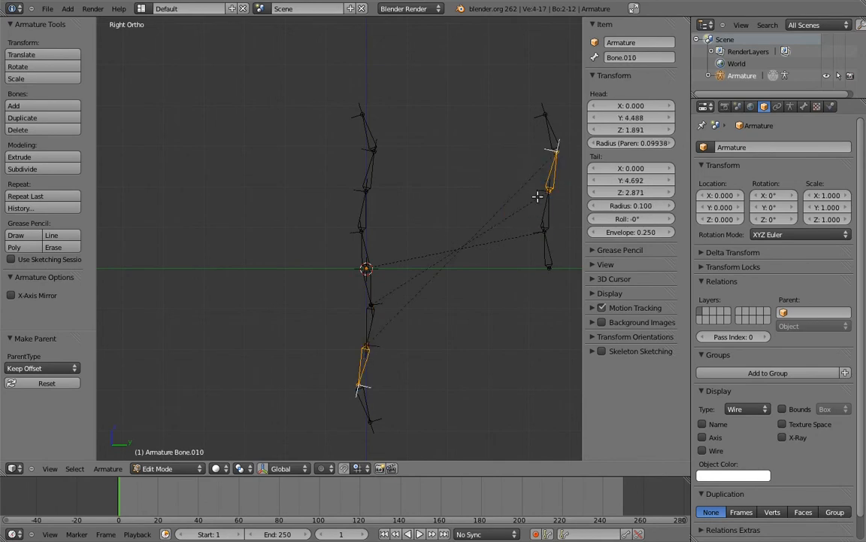
right_click(369, 402)
shift+right_click(546, 131)
key(ctrl+p)
click(540, 136)
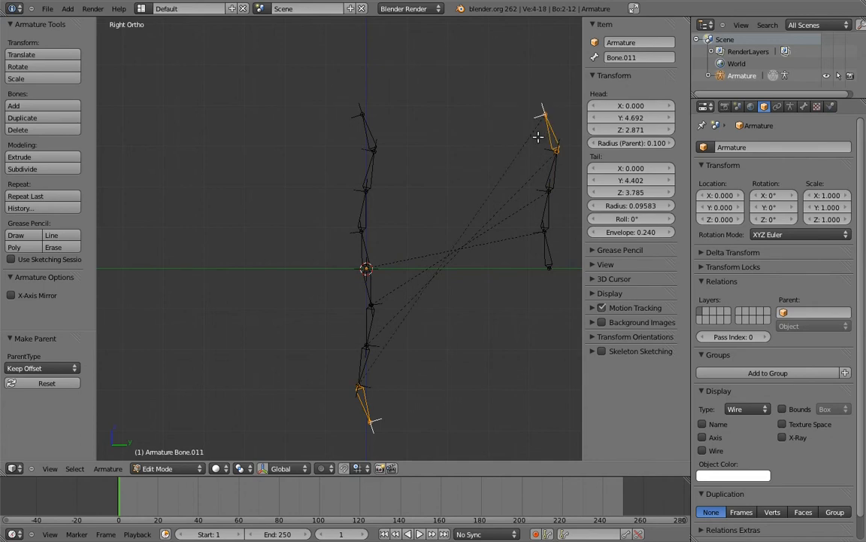
- Test the parenting in Pose Mode by trial rotations of the control chain's top two bones
key(ctrl+Tab)
key(r)
right_click(537, 128)
right_click(547, 163)
key(r)
right_click(547, 134)
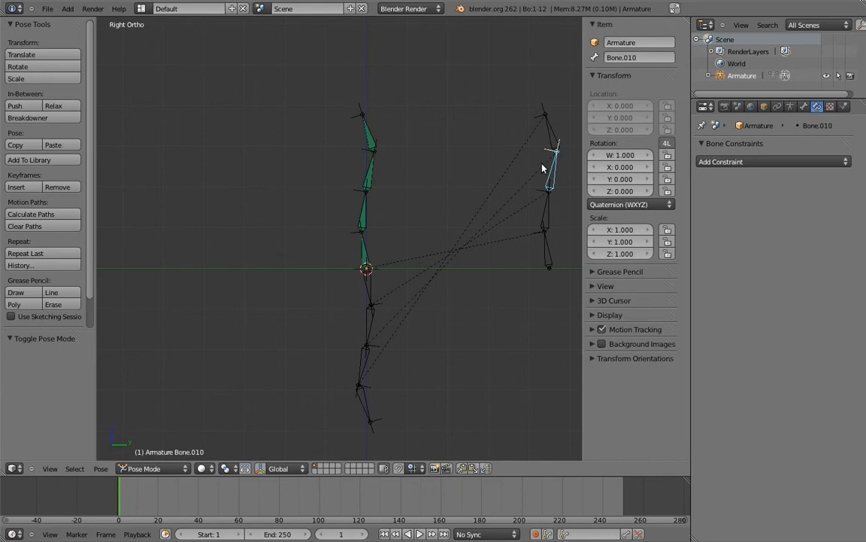
- Add a Copy Location constraint to Bone.005 targeting Bone.004, with Head/Tail set to 1.000
shift+middle_drag(436, 261, 435, 206)
ctrl+middle_drag(436, 206, 434, 256)
shift+middle_drag(409, 283, 395, 273)
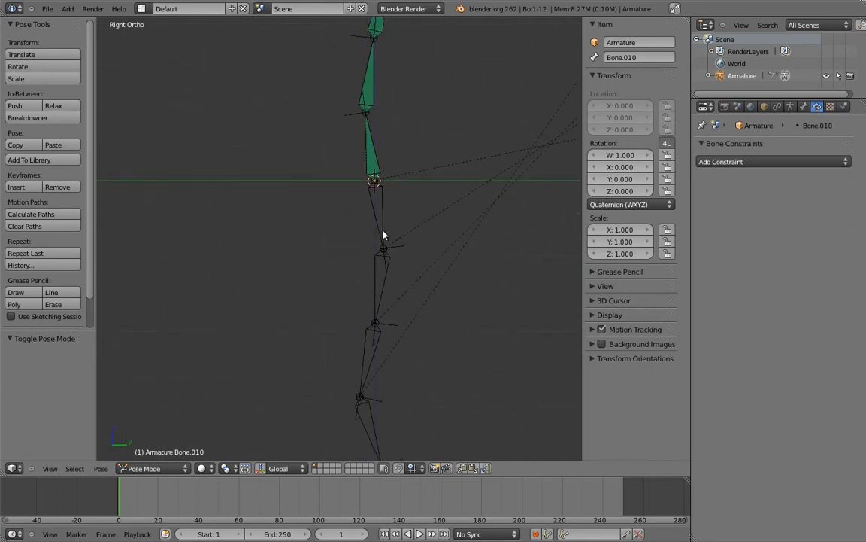
right_click(383, 235)
shift+right_click(380, 284)
key(ctrl+shift+c)
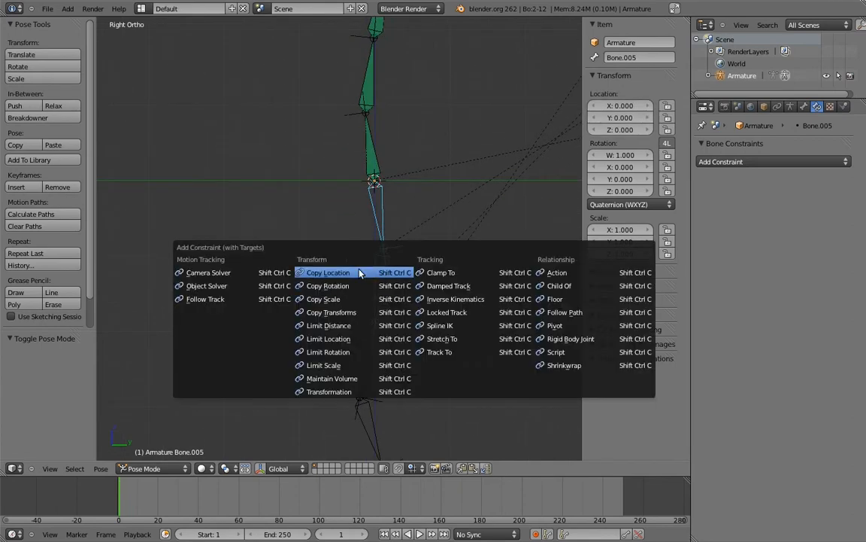
click(360, 273)
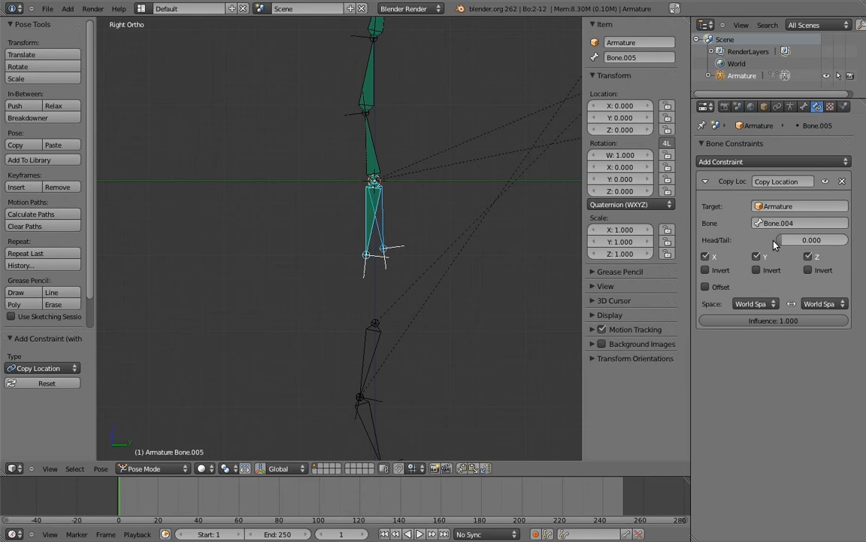
drag(774, 242, 850, 239)
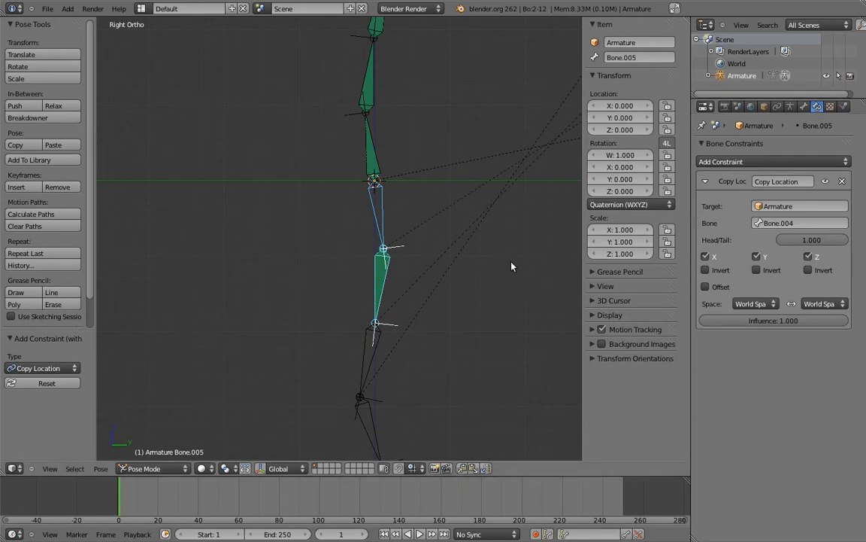
- Test the Copy Location constraint with trial rotations of the lower chain's first bone
shift+middle_drag(472, 248, 430, 311)
ctrl+middle_drag(445, 277, 471, 193)
right_click(326, 261)
key(r)
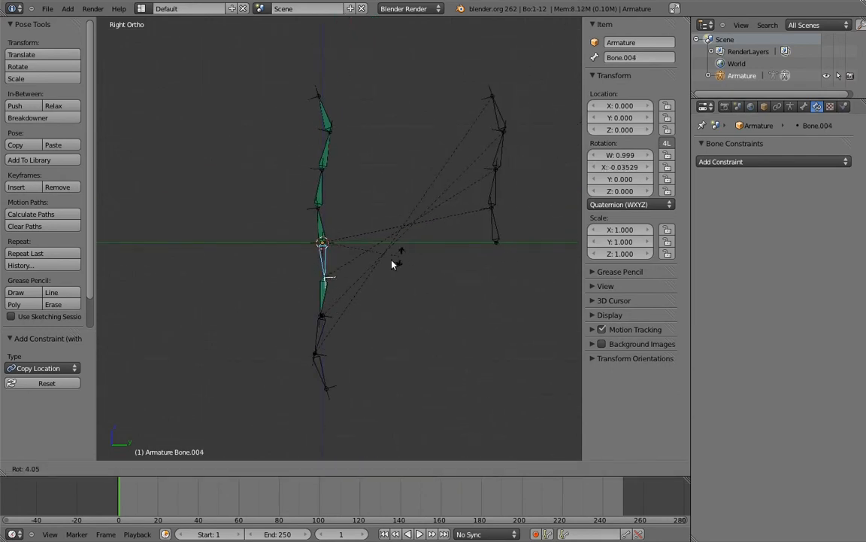
key(Escape)
key(r)
key(Escape)
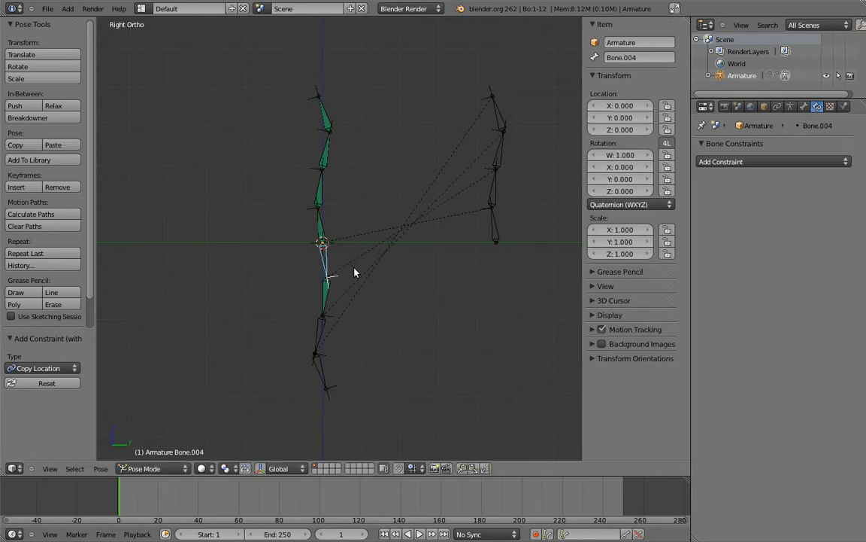
- Add Copy Location constraints so the lower chain's third and fourth bones follow the preceding bone's tail, using Head/Tail 1.000
right_click(325, 301)
key(ctrl+shift+c)
click(321, 333)
drag(790, 240, 842, 241)
right_click(321, 340)
key(ctrl+shift+c)
click(326, 378)
- Add a new bone at the origin in Edit Mode and move its tail to Y -1.000, Z 0.000
shift+middle_drag(364, 273, 407, 281)
scroll(410, 301, up, 4)
key(Tab)
key(shift+a)
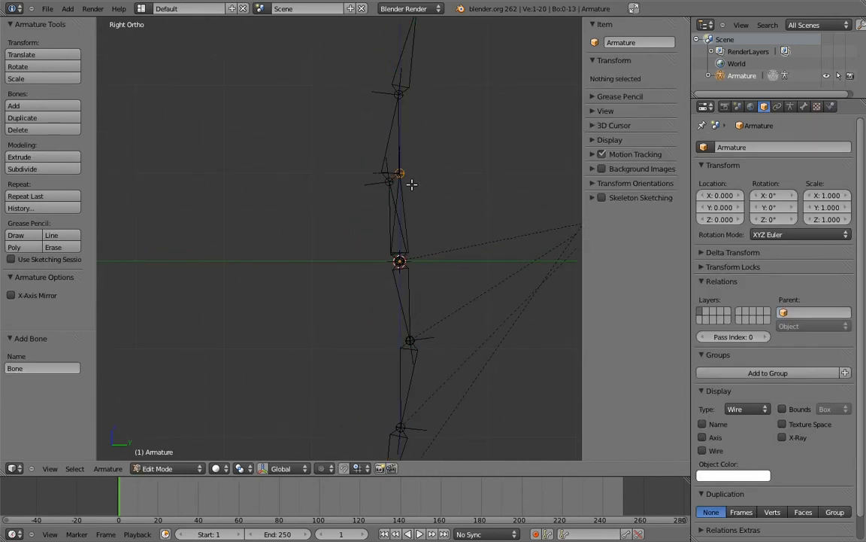
key(g)
click(353, 262)
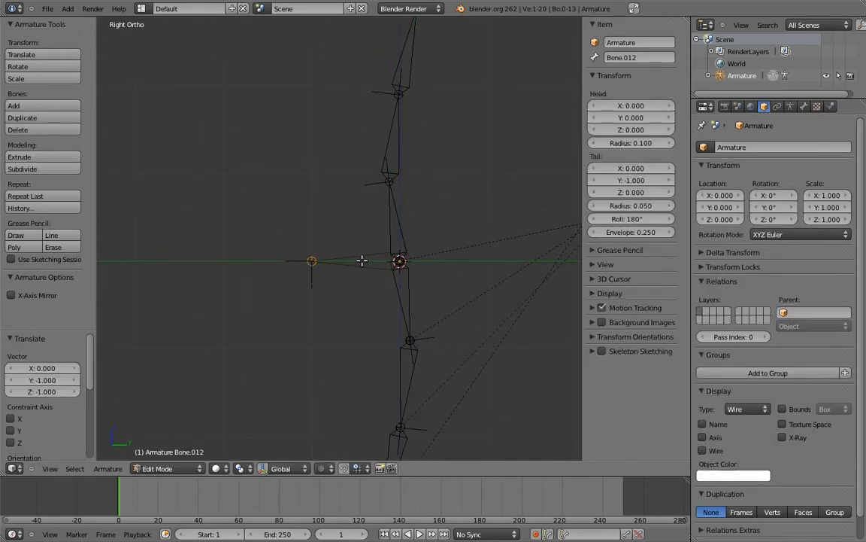
- Add a Copy Location constraint to the lower chain's first bone, Bone.004, targeting the new horizontal bone in Pose Mode
ctrl+scroll(335, 239, down, 2)
key(Tab)
right_click(352, 263)
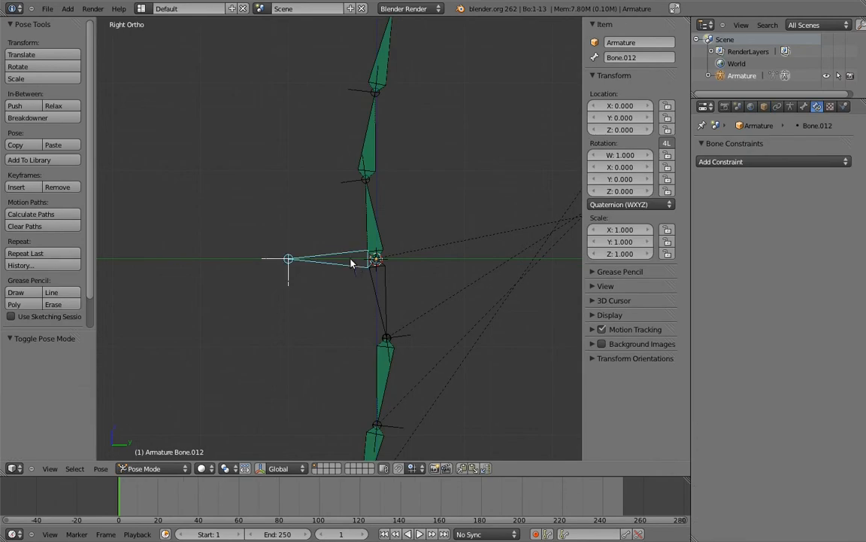
shift+right_click(374, 294)
key(ctrl+shift+c)
click(374, 286)
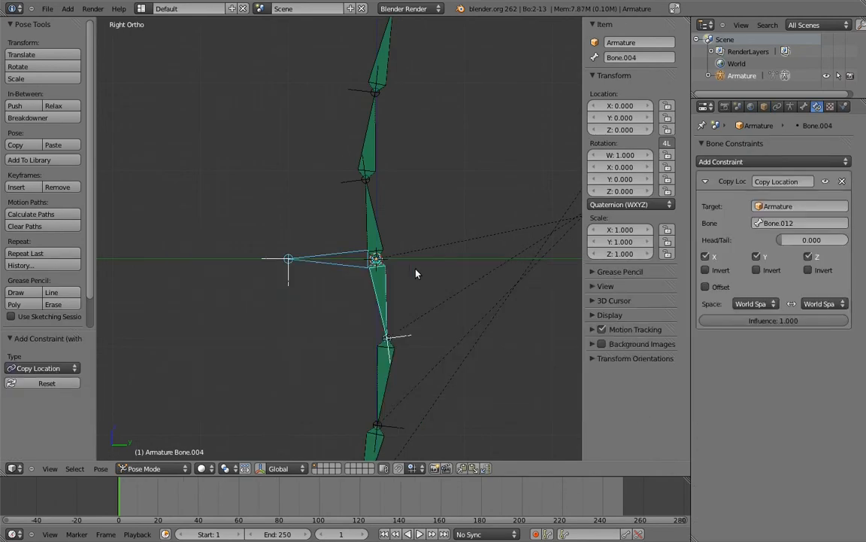
- Rotate the control chain's bones repeatedly in side view to test the rig, turning its base bone about 23°
ctrl+scroll(416, 271, down, 2)
scroll(400, 241, down, 4)
ctrl+scroll(413, 207, down, 2)
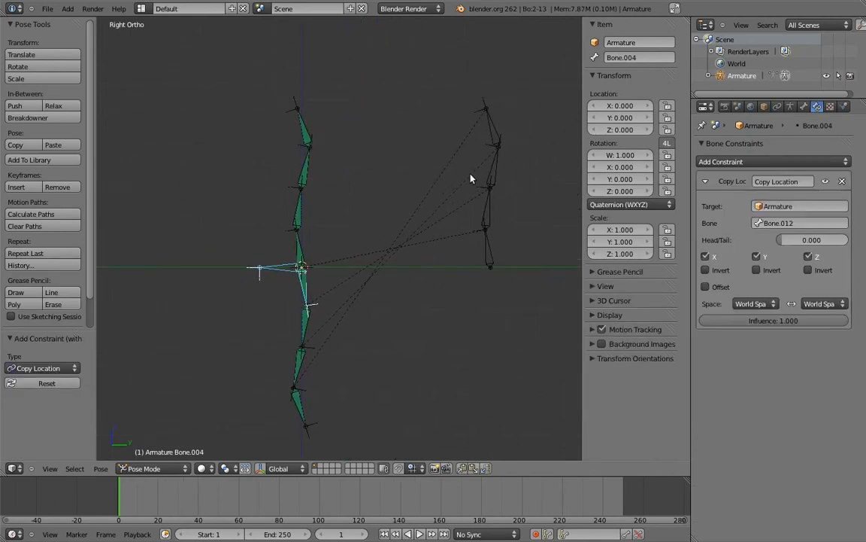
right_click(490, 216)
key(r)
click(396, 166)
key(r)
click(393, 239)
key(r)
click(441, 204)
key(r)
click(463, 172)
right_click(483, 228)
key(r)
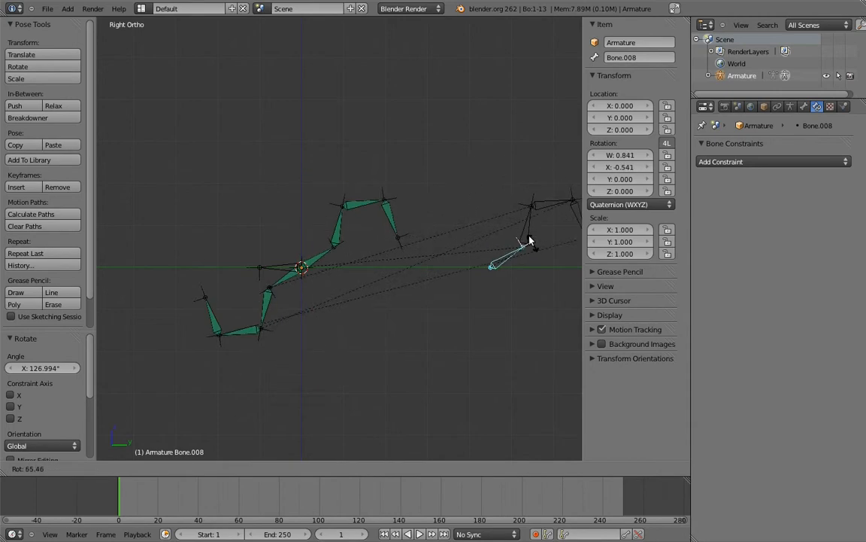
click(513, 203)
- Rotate control chain bones from the front view and from orbited views to test the rig in three dimensions
key(KP_1)
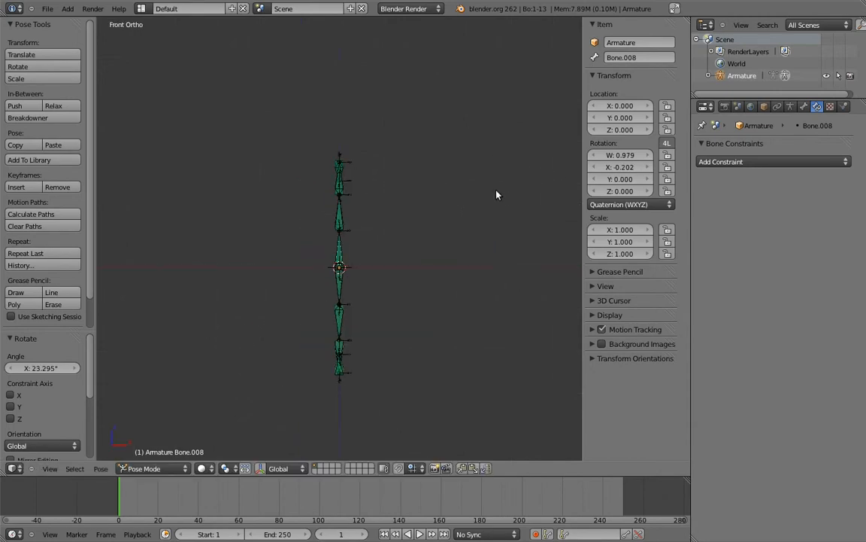
key(r)
click(456, 240)
middle_drag(457, 240, 377, 230)
right_click(380, 227)
key(r)
click(339, 185)
middle_drag(341, 187, 371, 192)
right_click(380, 203)
key(r)
click(379, 299)
middle_drag(379, 299, 436, 214)
- Return to the right-side view and clear the rotation of all bones
key(KP_3)
key(a)
key(alt+r)
key(a)
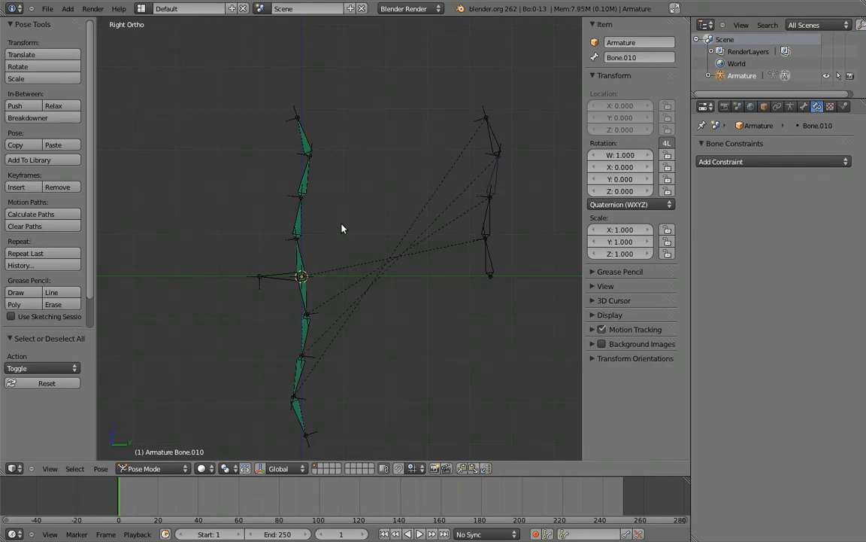
- Add a Copy Location constraint to the original chain's base bone, targeting Bone.005 of the lower chain
shift+middle_drag(354, 207, 386, 238)
shift+middle_drag(345, 360, 362, 330)
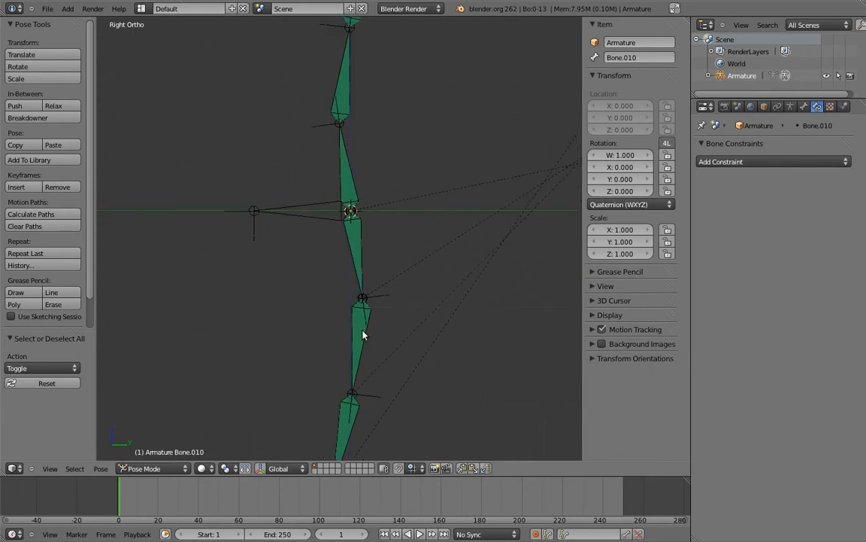
click(362, 334)
shift+click(349, 170)
key(shift+ctrl+c)
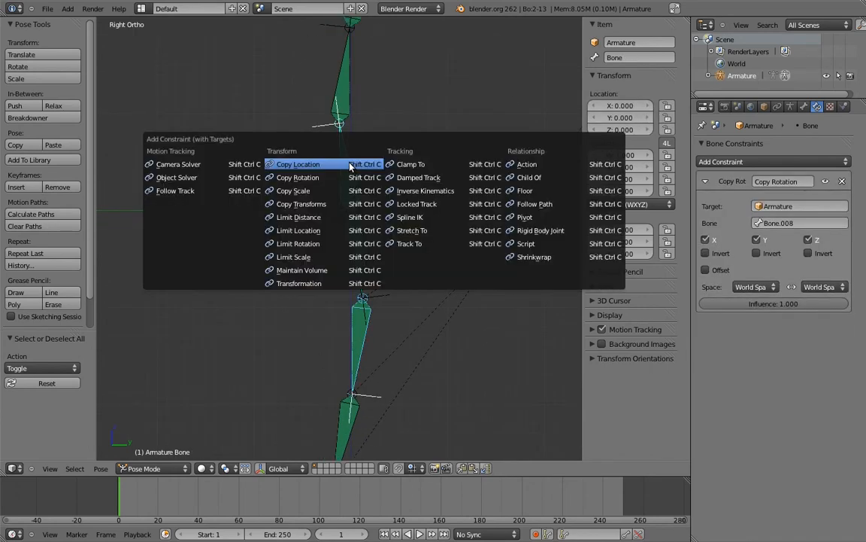
click(350, 164)
scroll(389, 147, down, 3)
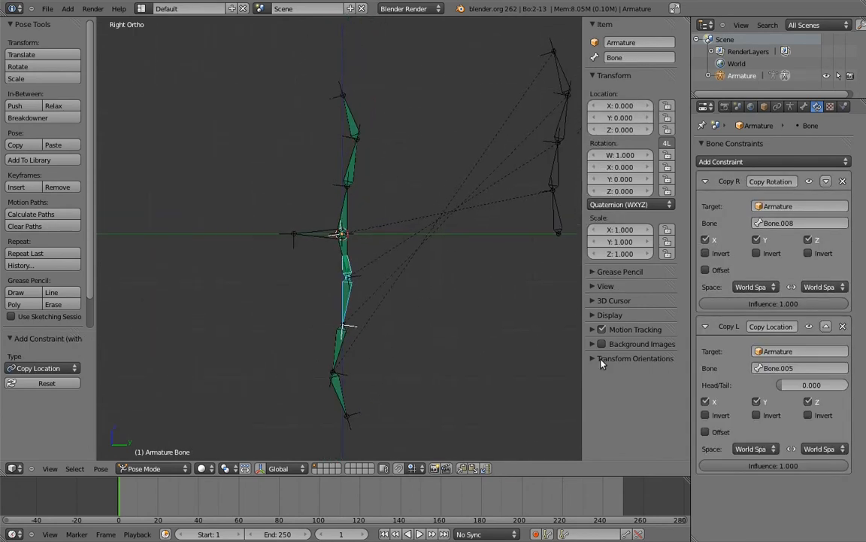
- Set the base bone's Copy Location influence to about 0.537 and rotate the control chain's bones in side view to test the pivot
drag(826, 465, 767, 409)
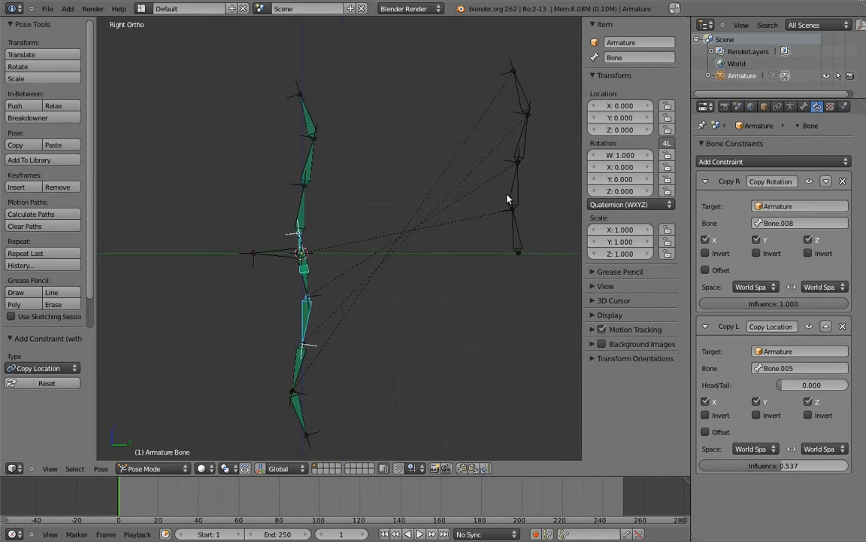
right_click(514, 185)
key(r)
click(469, 131)
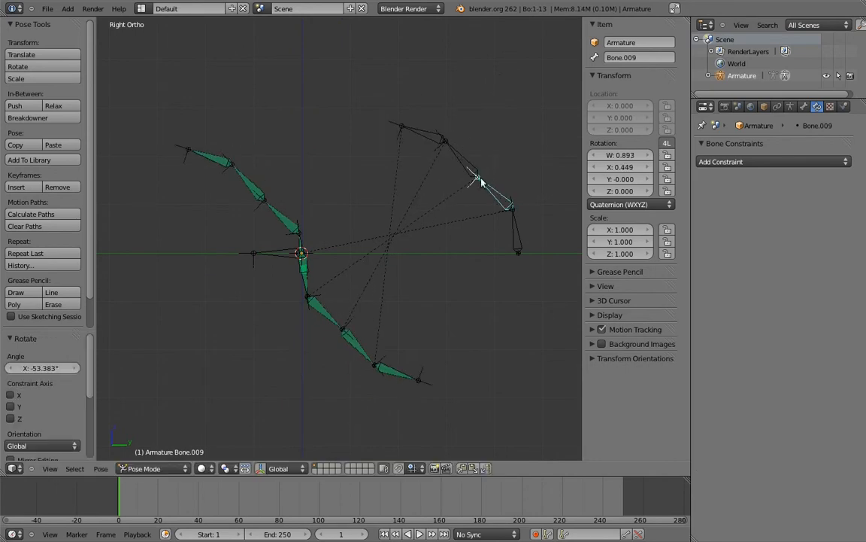
right_click(516, 227)
key(r)
click(556, 219)
right_click(535, 140)
key(r)
click(455, 158)
right_click(452, 155)
key(r)
click(538, 94)
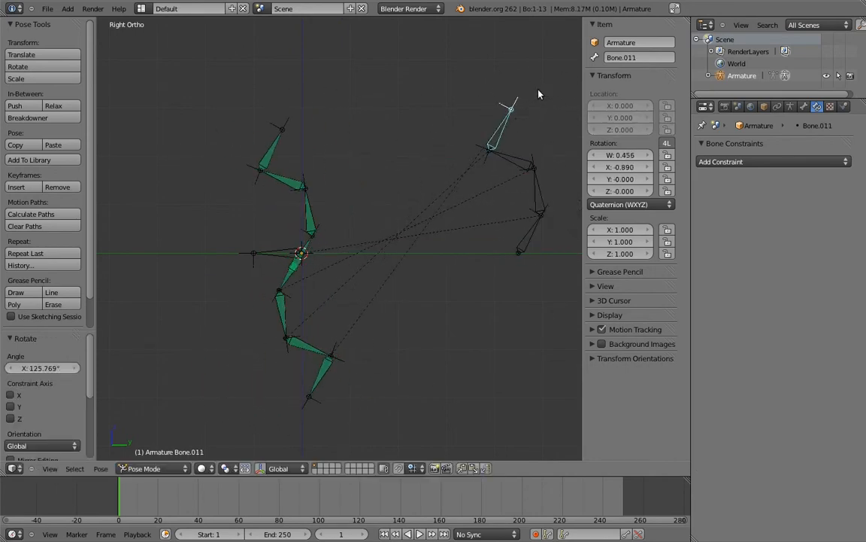
- Clear the rotation of all bones and deselect them
right_click(537, 230)
key(r)
right_click(538, 210)
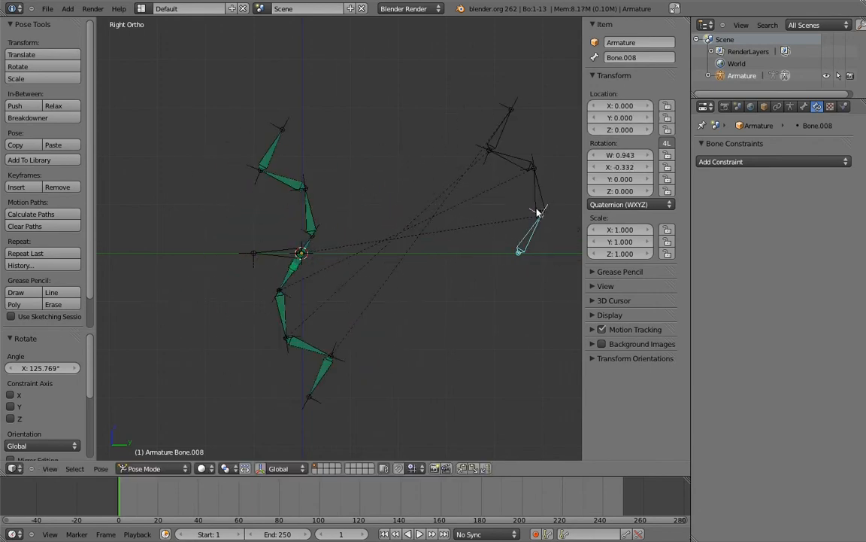
key(a)
key(alt+r)
key(a)
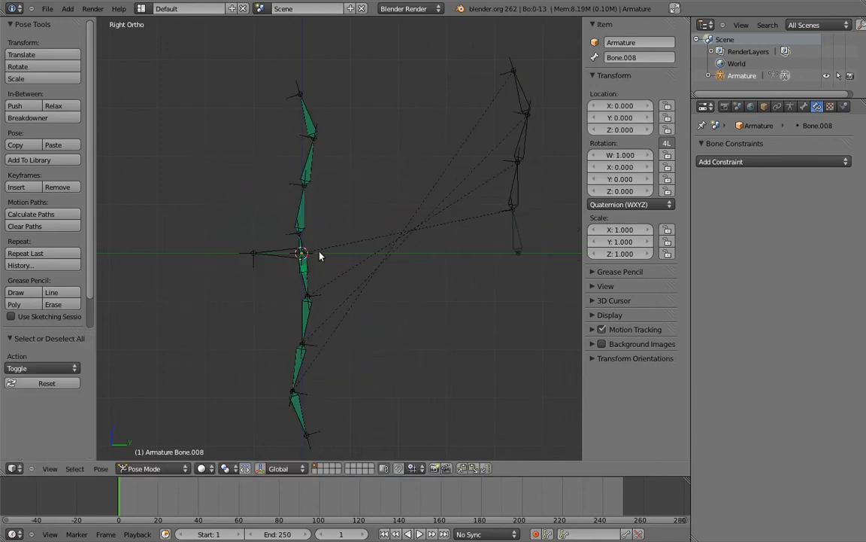
- Move the horizontal root bone Bone.012 about 4.06 units along negative Y to check which bones follow it
right_click(280, 257)
key(g)
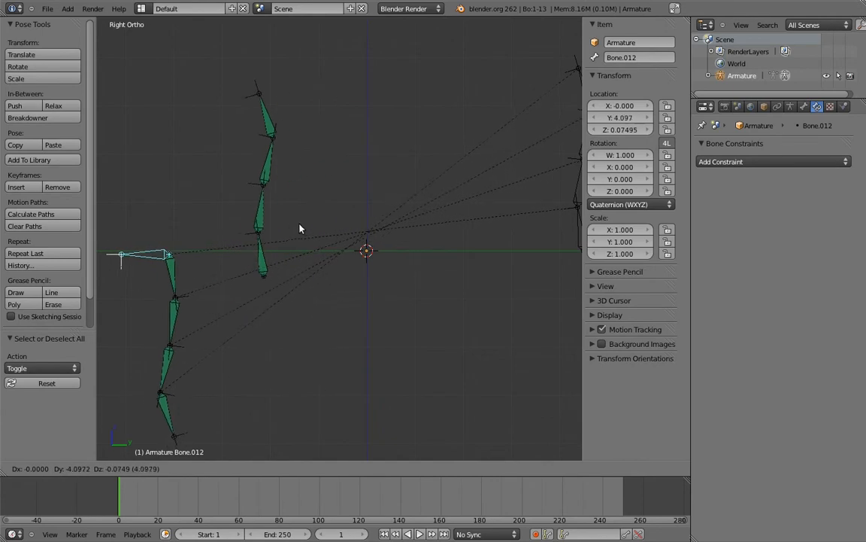
click(300, 229)
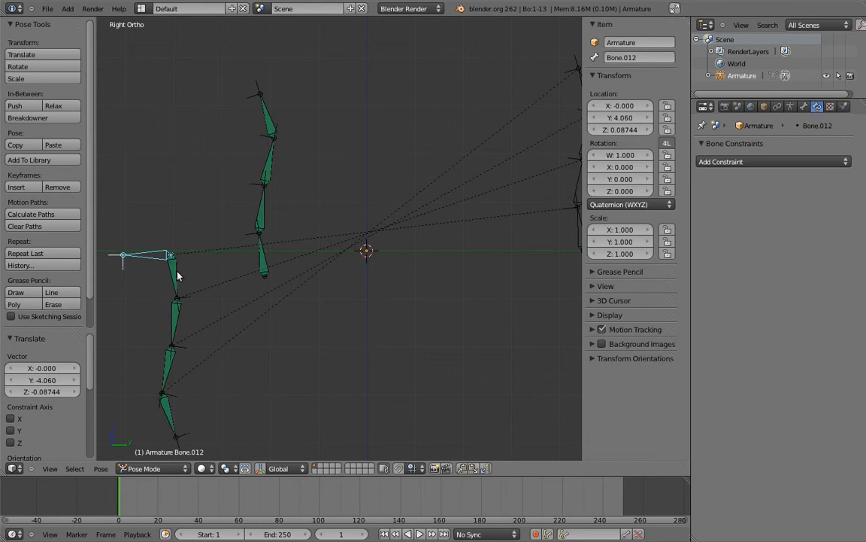
- Add a Copy Location constraint targeting Bone.004 to the original chain's base bone and place it above the Bone.005 Copy Location constraint
shift+right_click(268, 265)
key(shift+ctrl+c)
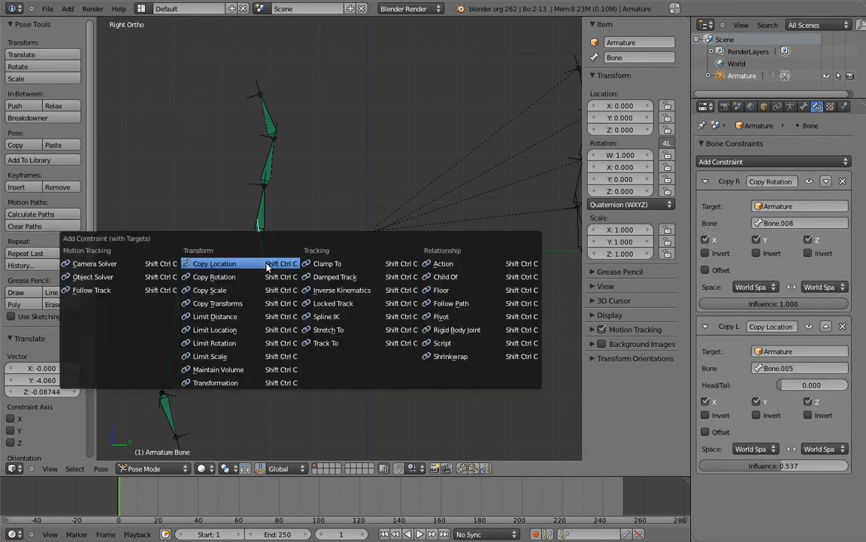
click(267, 267)
scroll(774, 339, down, 4)
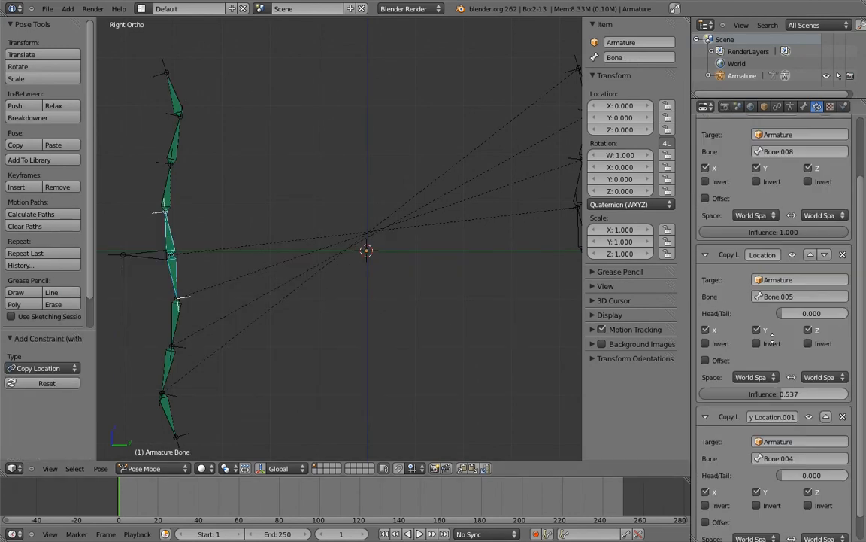
click(826, 388)
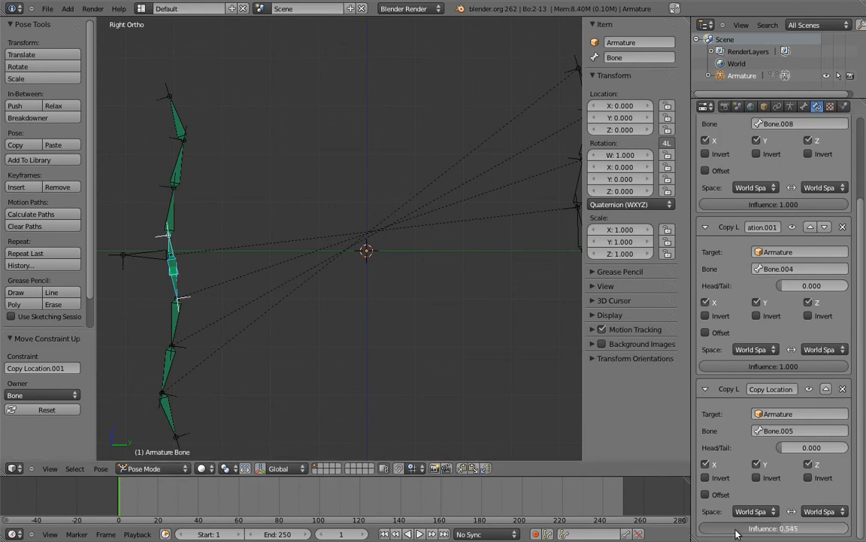
- Set the Bone.005 Copy Location influence to 1.000 and clear the location of all bones
key(a)
key(a)
key(alt+g)
key(a)
shift+middle_drag(400, 316, 377, 250)
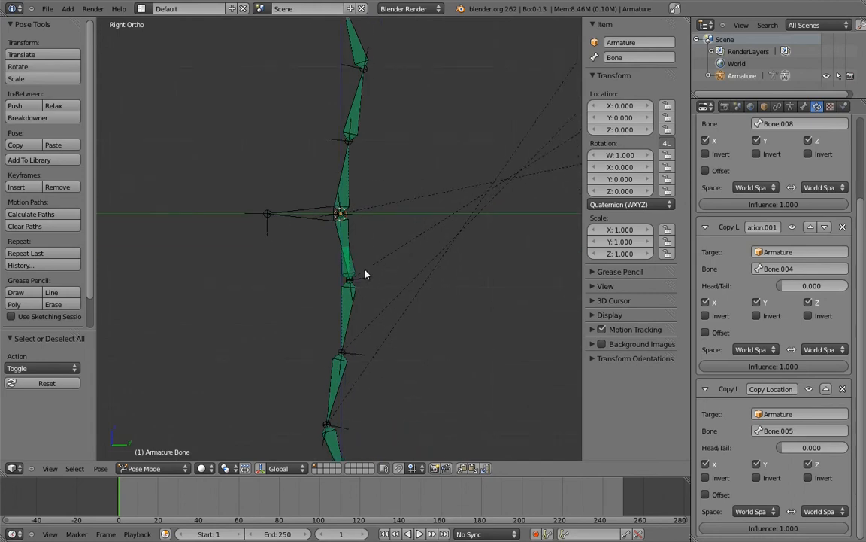
- Add Copy Location constraints to the original chain's base bone, one targeting Bone.006 and one targeting Bone.007
right_click(340, 366)
shift+right_click(356, 269)
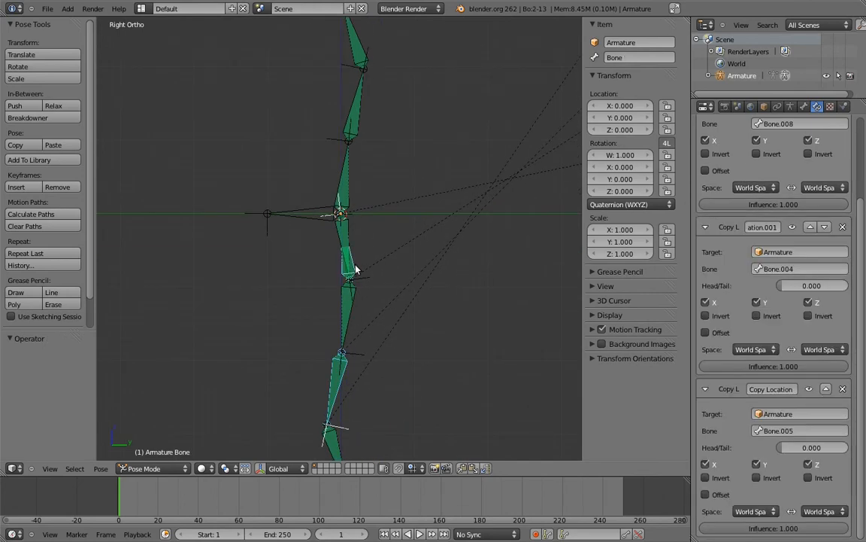
key(ctrl+shift+c)
click(355, 267)
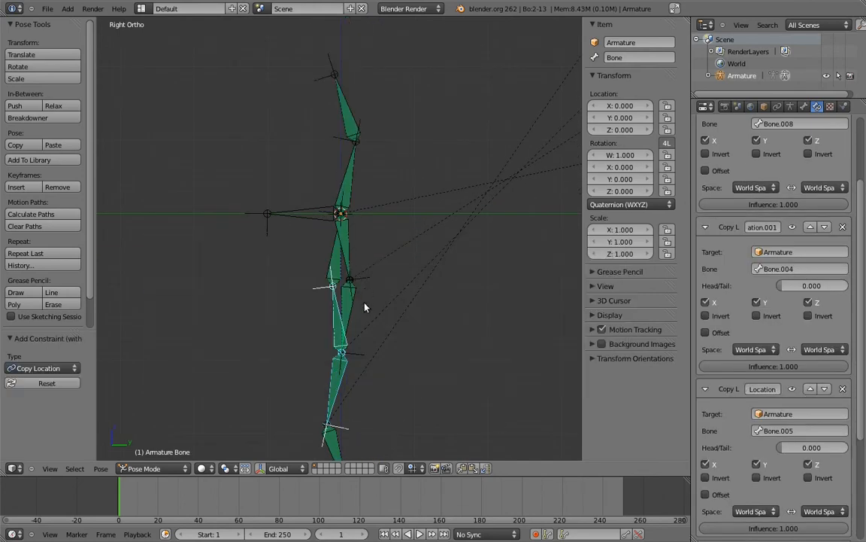
right_click(351, 357)
shift+right_click(346, 209)
key(ctrl+shift+c)
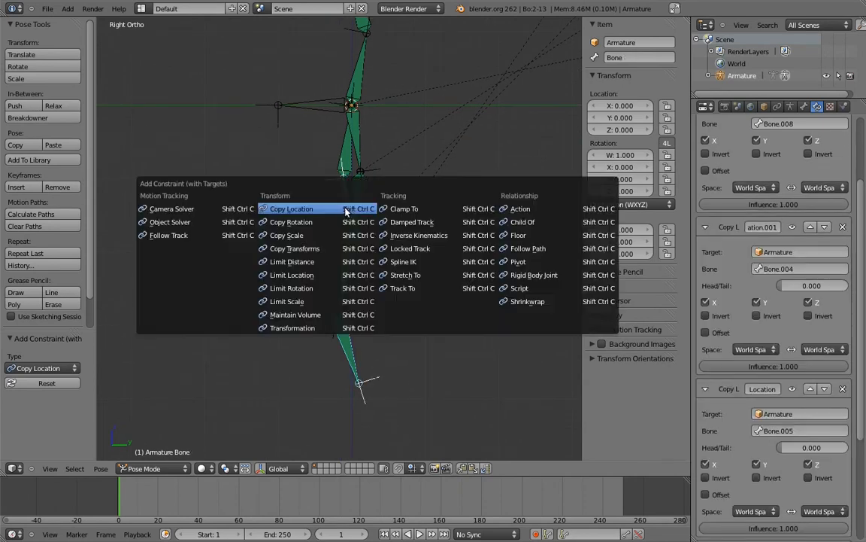
click(344, 210)
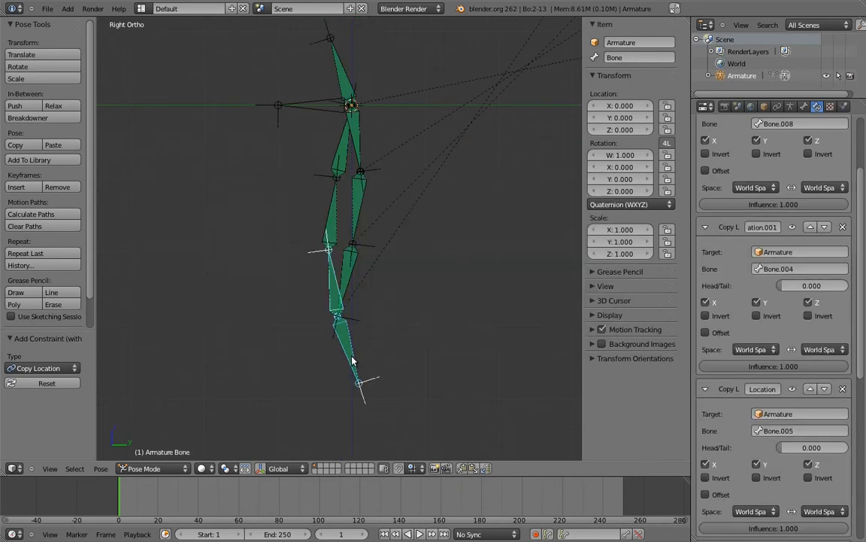
- Add a second Copy Location constraint targeting Bone.007 to the base bone, with its Head/Tail value set to 1.000
key(ctrl+shift+c)
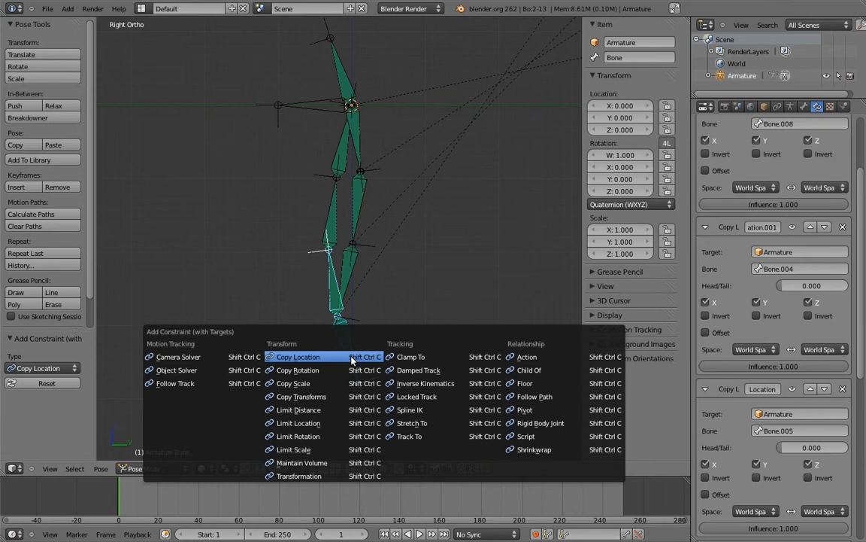
click(350, 360)
scroll(783, 301, down, 8)
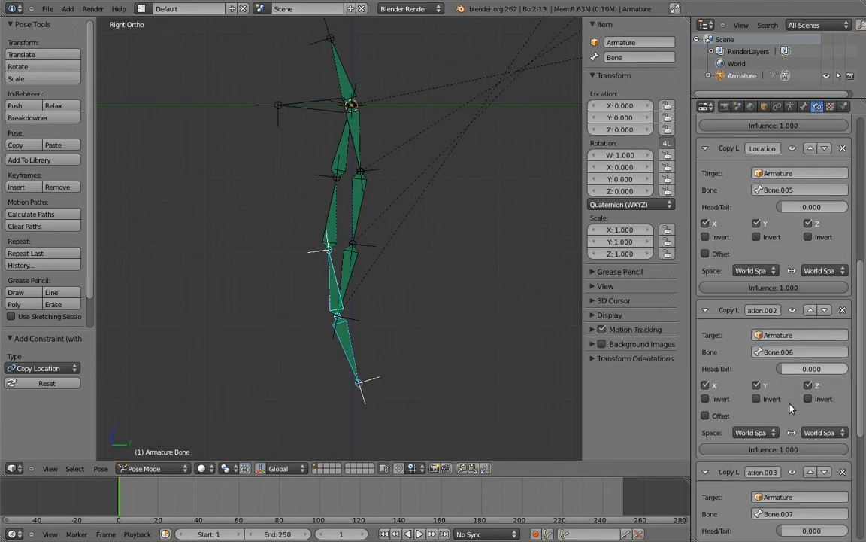
drag(793, 447, 848, 447)
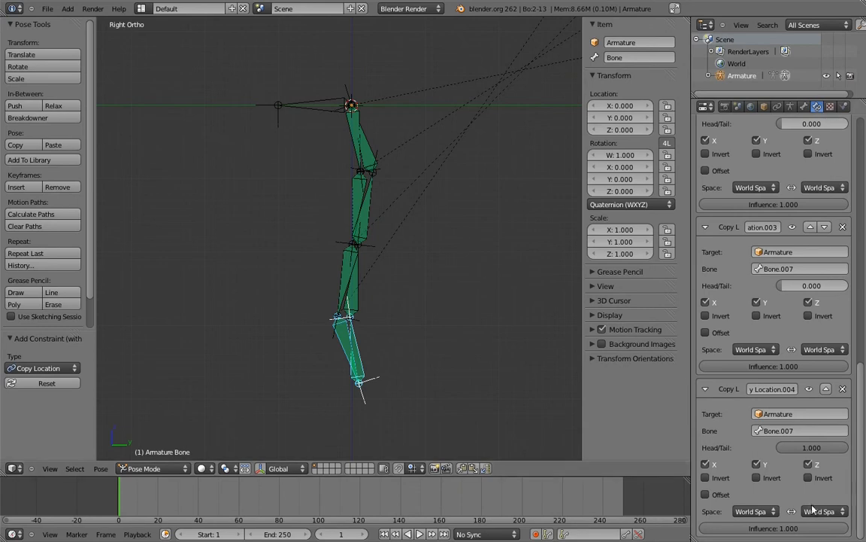
- Reduce the influence of both Bone.007 Copy Location constraints, then those for Bone.006 and Bone.005, to 0.000
drag(745, 527, 590, 524)
drag(827, 365, 459, 341)
scroll(458, 341, down, 3)
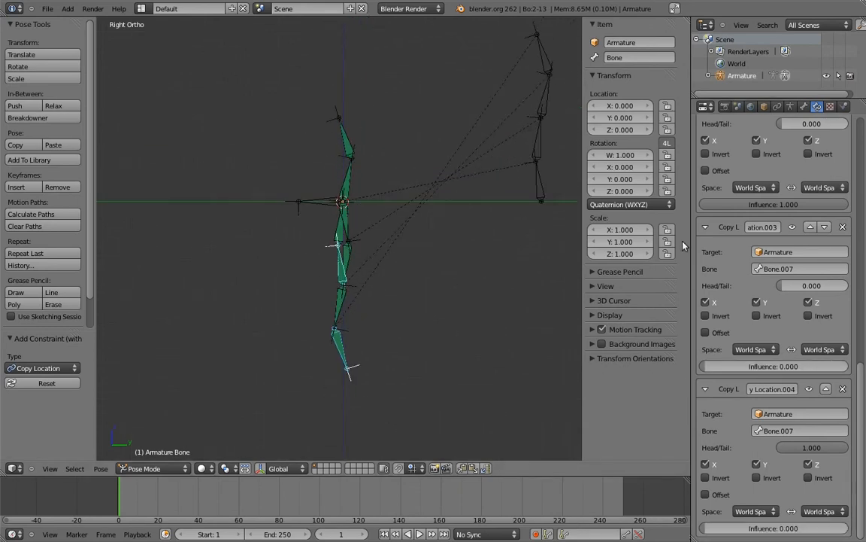
drag(826, 202, 629, 209)
scroll(782, 154, up, 6)
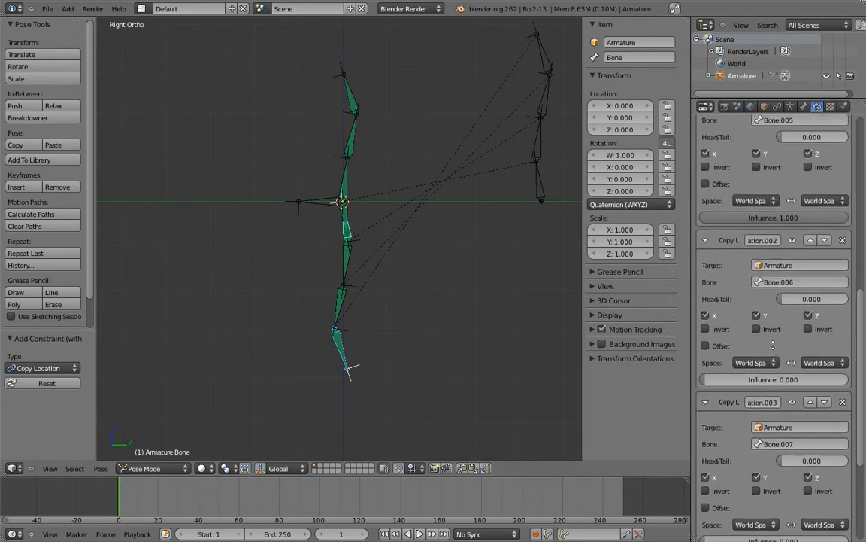
drag(752, 252, 545, 247)
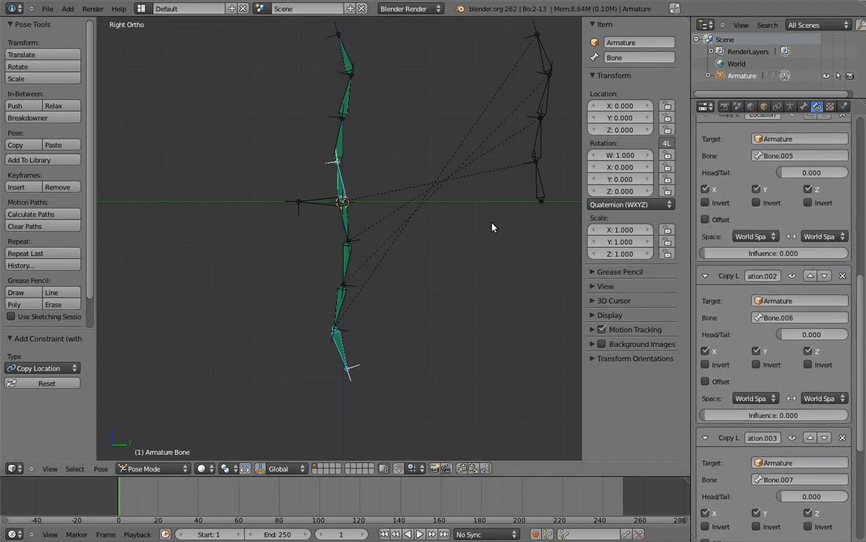
- Set the Bone.005 Copy Location influence to 1.000 and the Bone.006 one to about 0.574
drag(739, 254, 788, 257)
drag(722, 414, 783, 410)
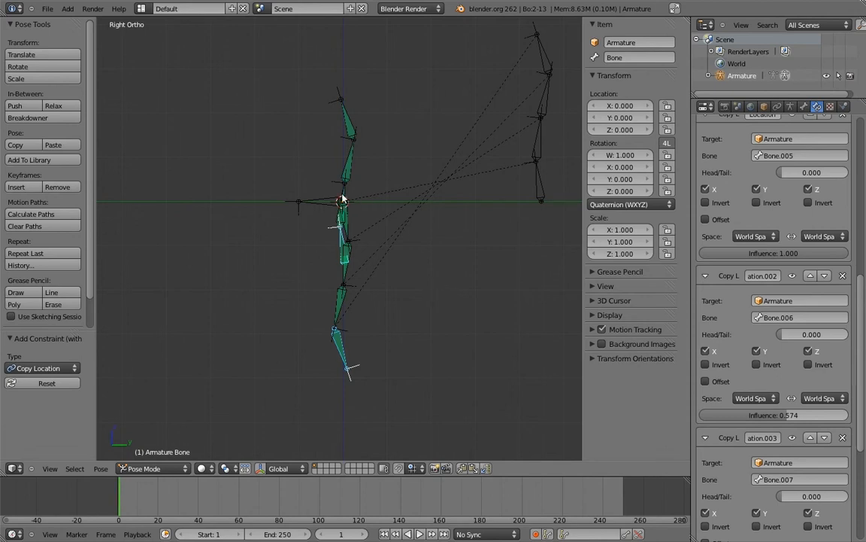
- Rotate each control chain bone in side view to test the shifted pivot, finishing with the base bone Bone.008 turned about -13.8°
shift+middle_drag(429, 145, 392, 206)
scroll(407, 209, down, 1)
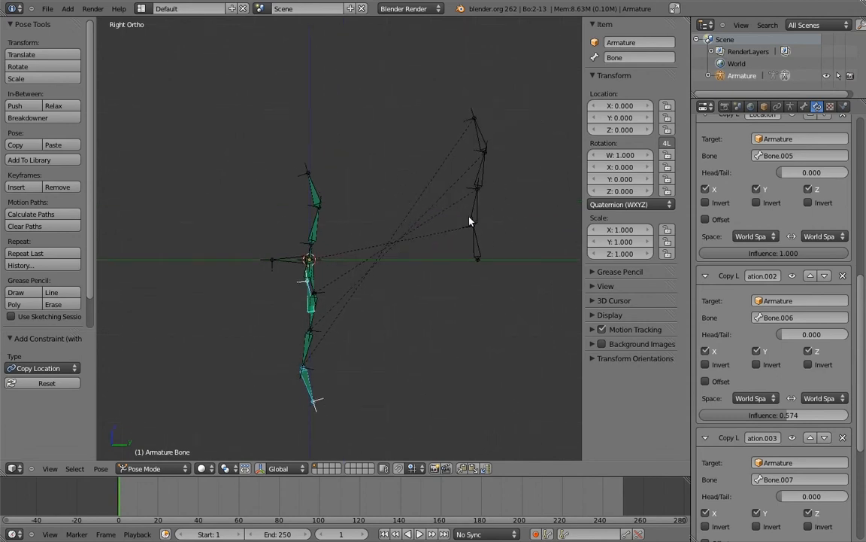
right_click(477, 242)
key(r)
click(427, 197)
right_click(452, 215)
key(r)
click(509, 204)
right_click(499, 192)
key(r)
click(443, 149)
right_click(445, 151)
key(r)
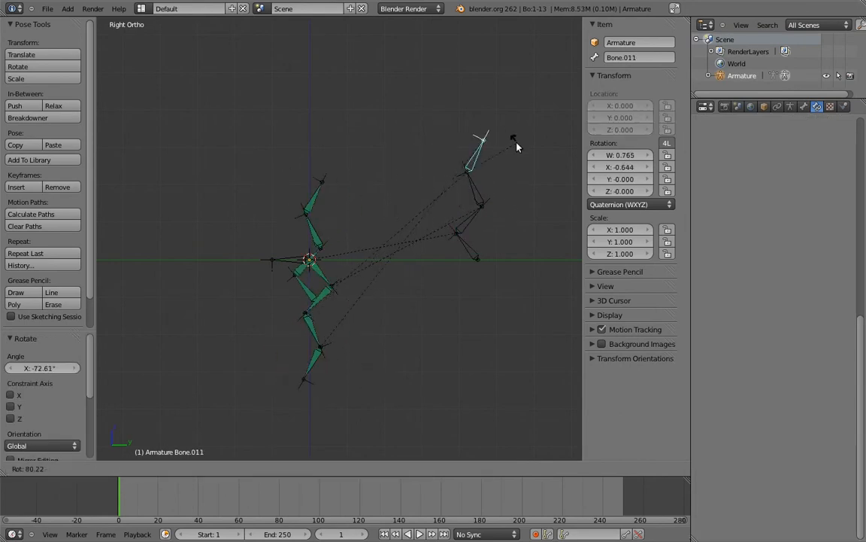
click(518, 146)
right_click(466, 241)
key(r)
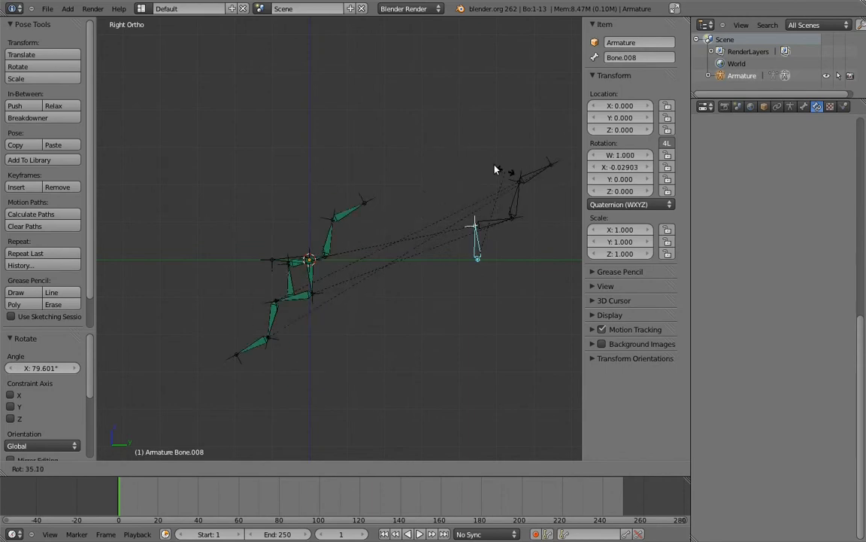
click(422, 173)
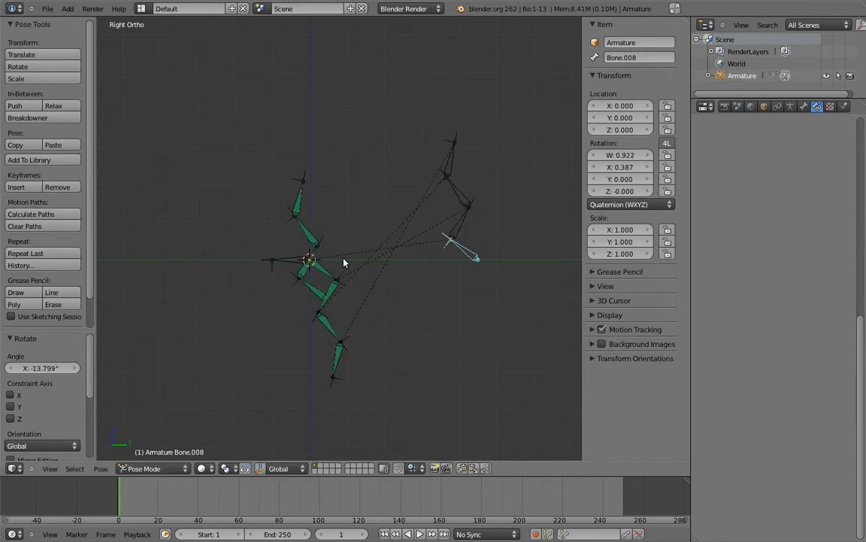
- Move the four bones of the lower reversed chain to another bone layer to hide them
right_click(327, 270)
shift+right_click(331, 295)
shift+right_click(331, 327)
shift+right_click(341, 367)
key(m)
click(440, 395)
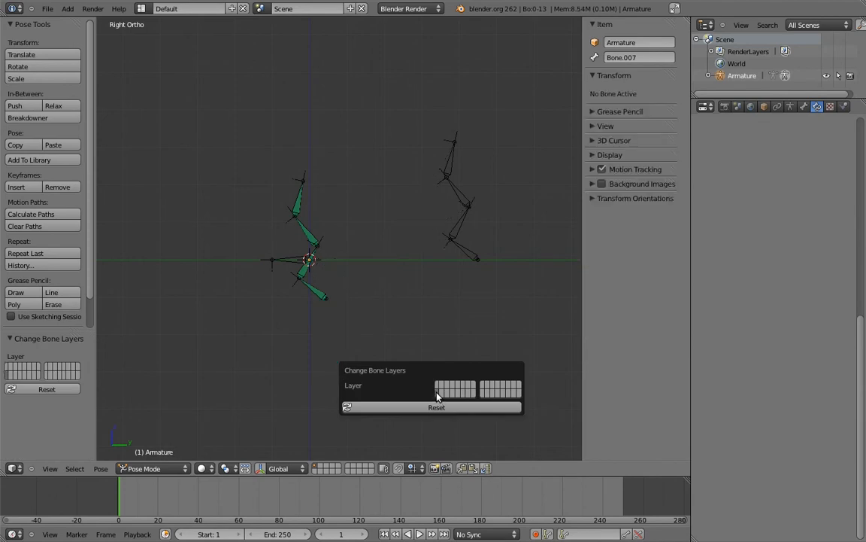
- Rotate the control chain's bones from base to tip into a zigzag pose, turning the tip bone about -122.6°
right_click(452, 240)
key(r)
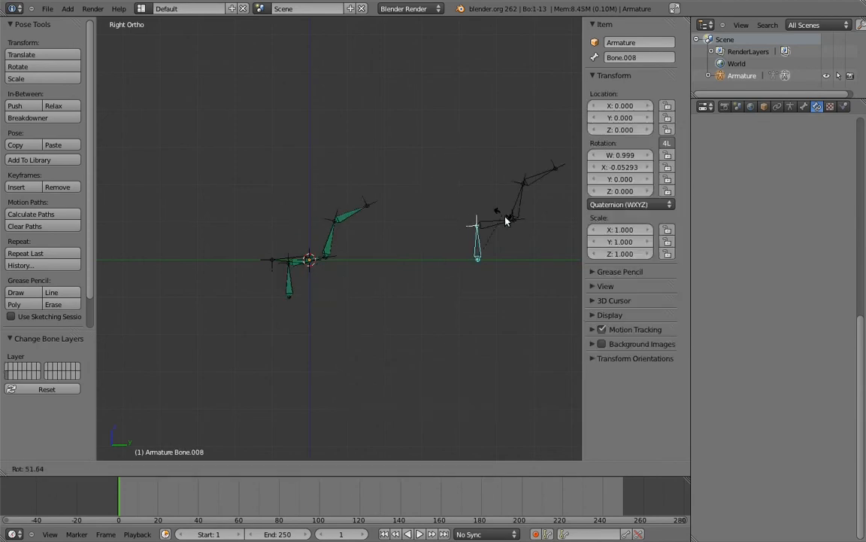
click(506, 220)
right_click(506, 227)
key(r)
click(412, 206)
right_click(436, 200)
key(r)
click(522, 188)
right_click(507, 161)
key(r)
click(417, 150)
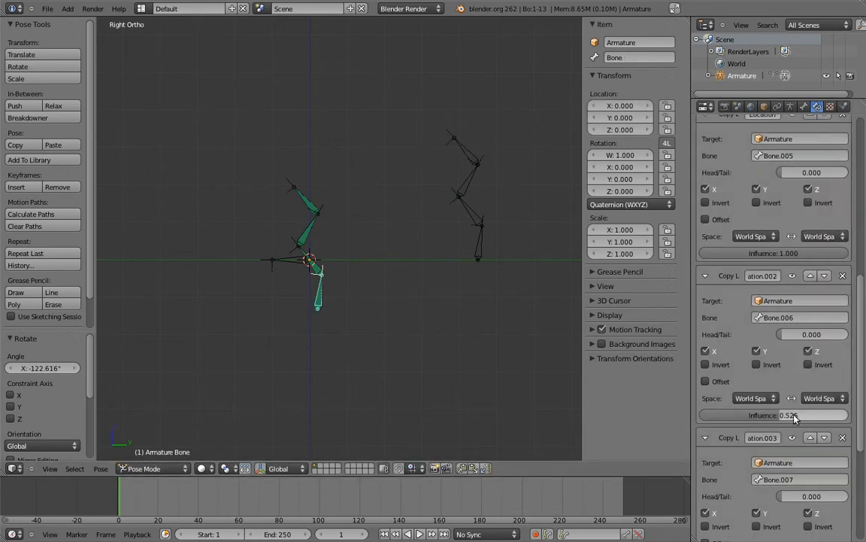
- Bring the base bone's Copy Location influences for Bone.006 and Bone.005 back down to 0.000
drag(791, 417, 620, 419)
drag(747, 253, 747, 222)
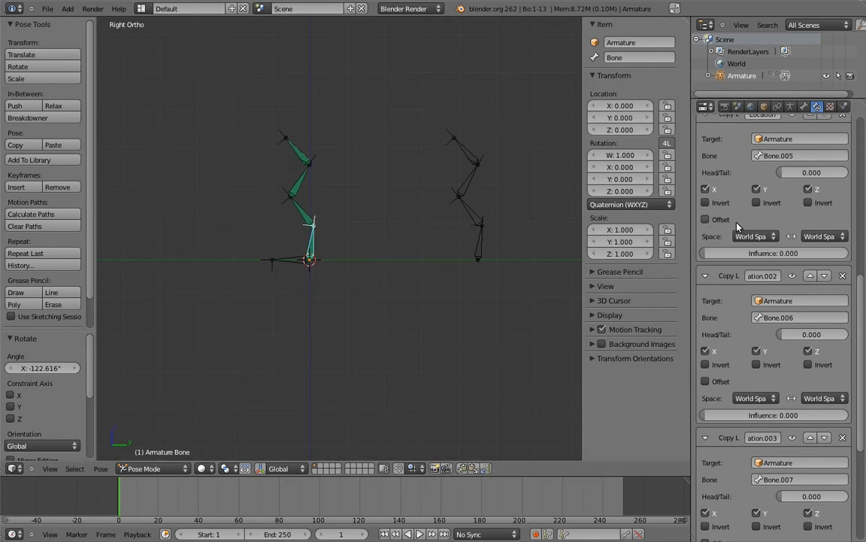
- Add a custom property named pivot_slide to the horizontal bone Bone.012
right_click(286, 264)
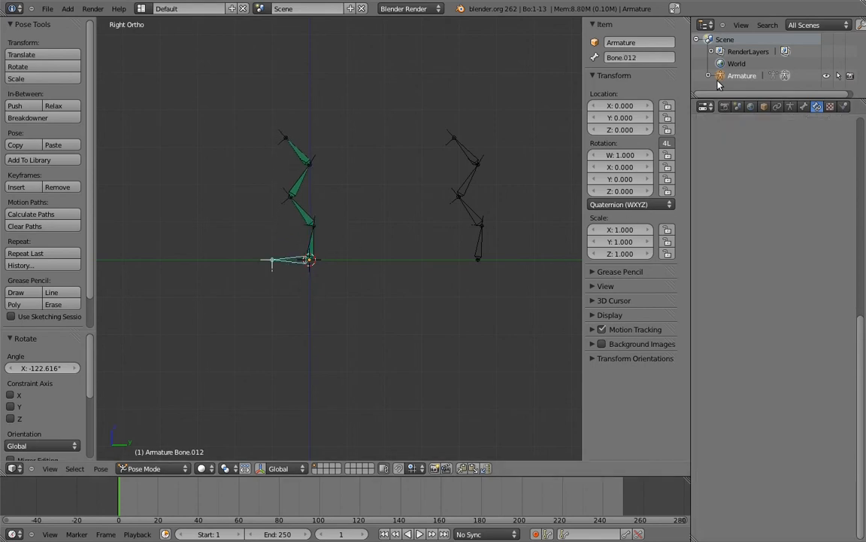
click(804, 106)
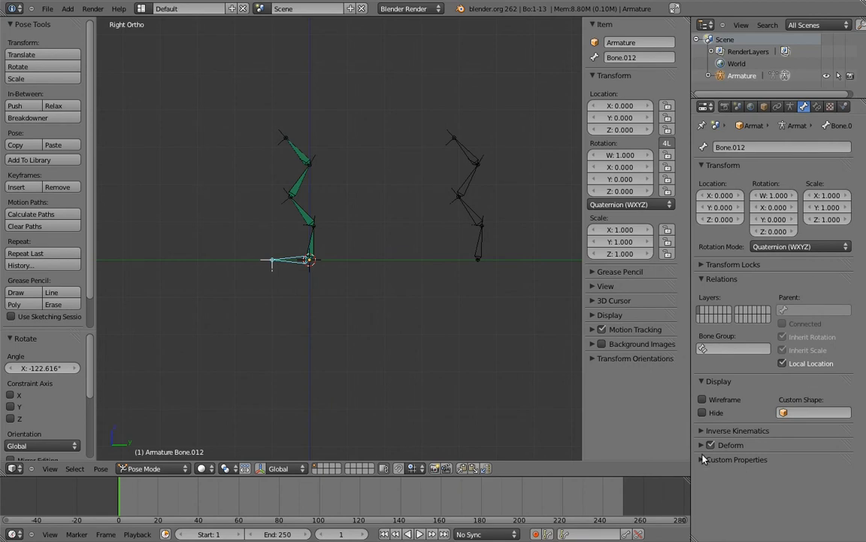
click(722, 460)
click(783, 477)
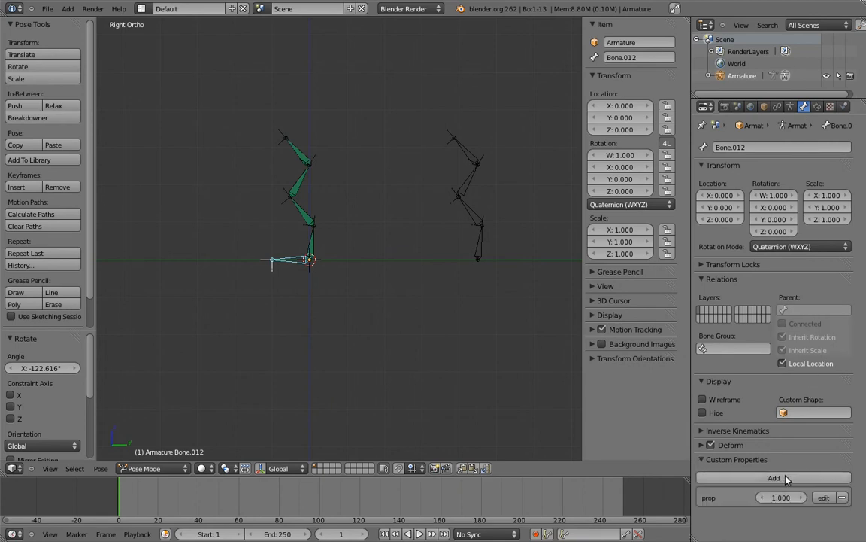
click(823, 497)
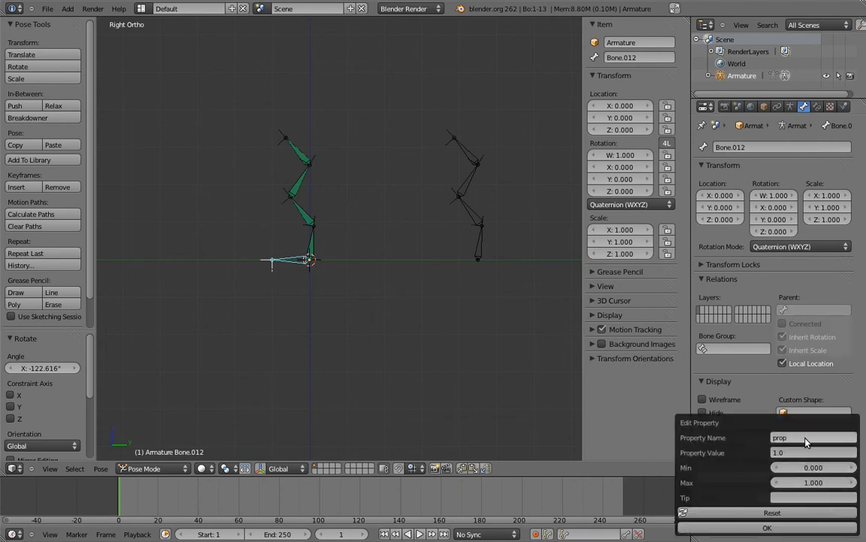
click(806, 442)
text(pivot_slide)
key(Return)
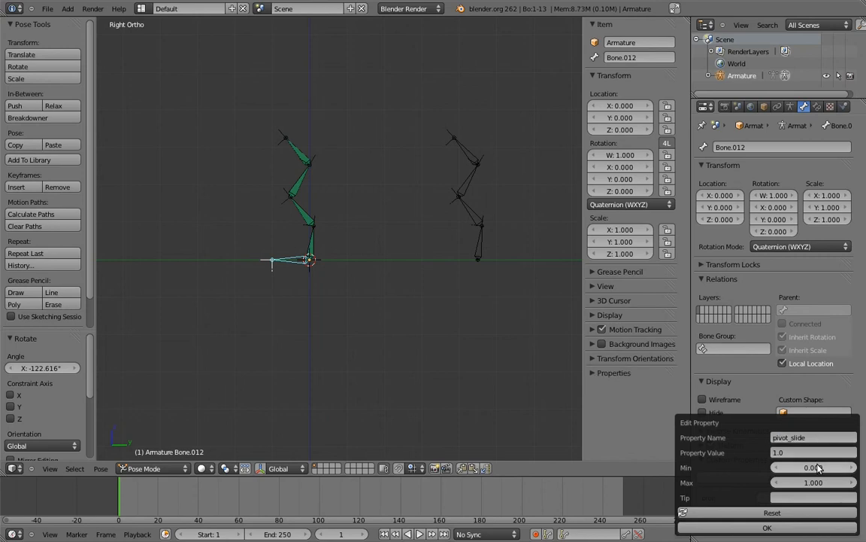
click(768, 527)
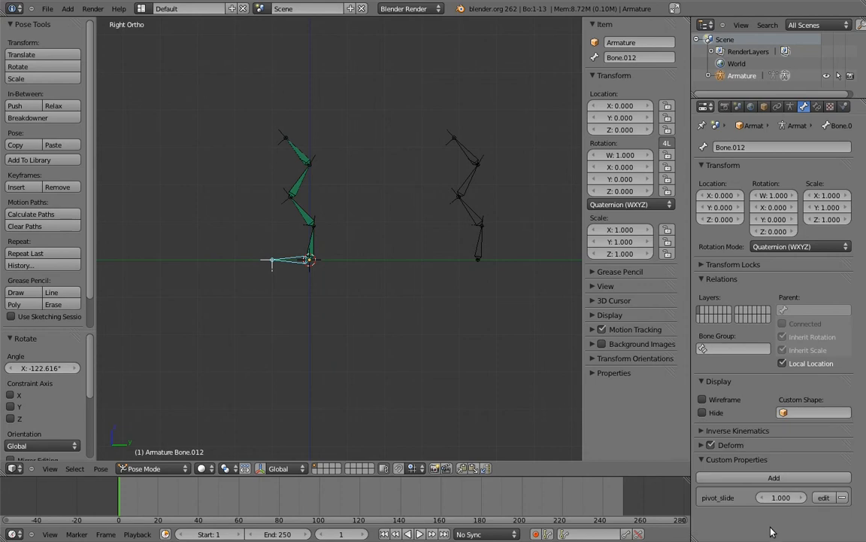
- Copy the pivot_slide data path and add a driver to the base bone's Copy Location influence for Bone.005
right_click(778, 501)
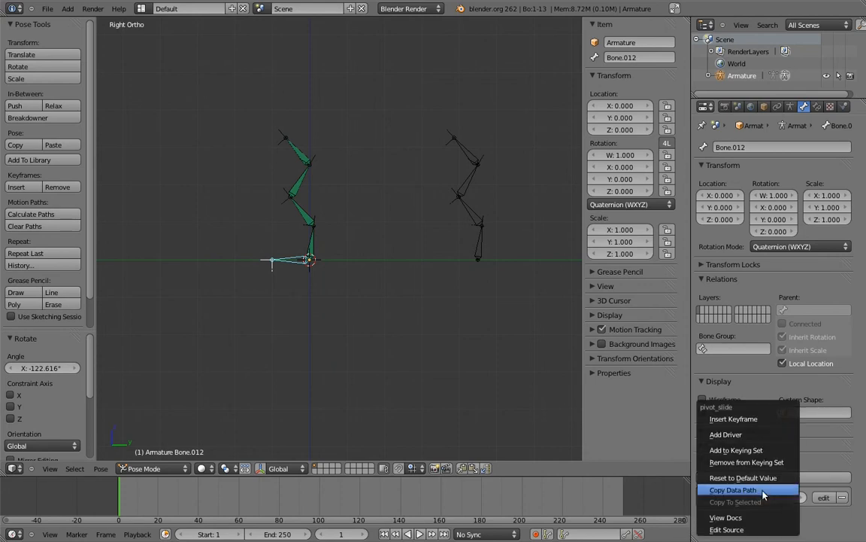
click(748, 440)
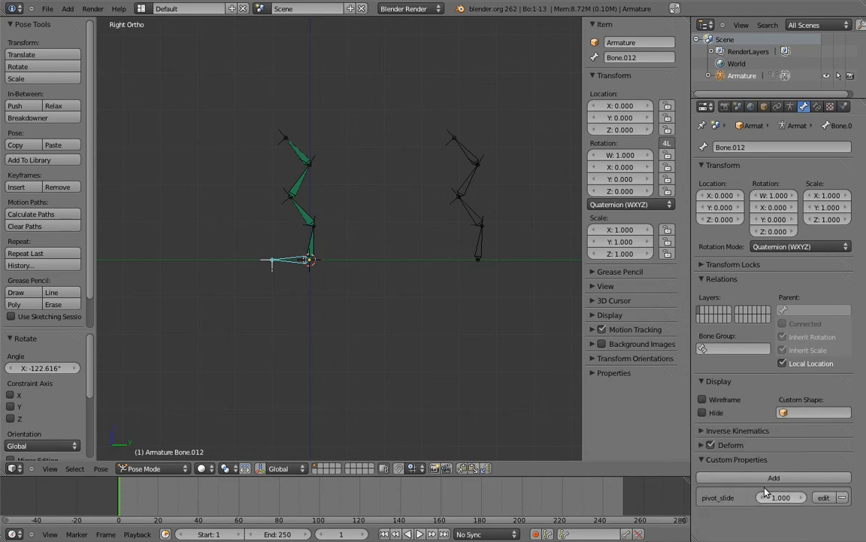
right_click(332, 245)
click(818, 106)
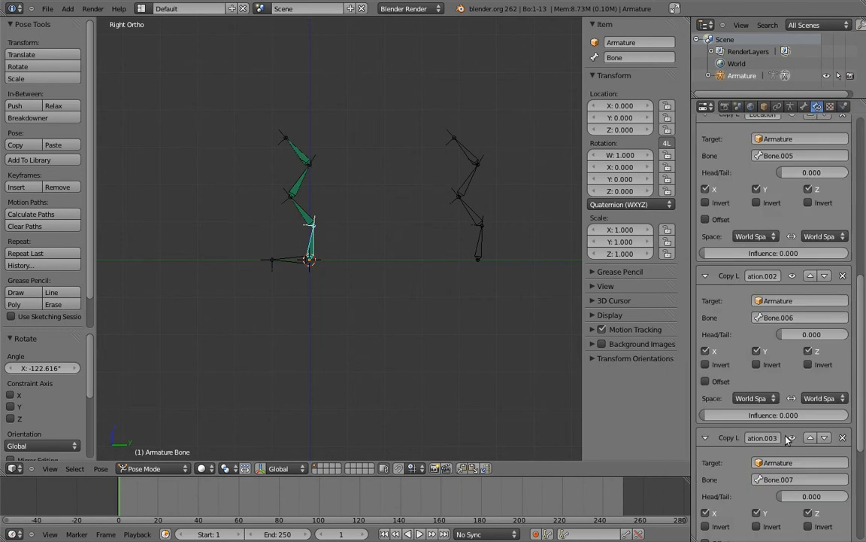
right_click(784, 254)
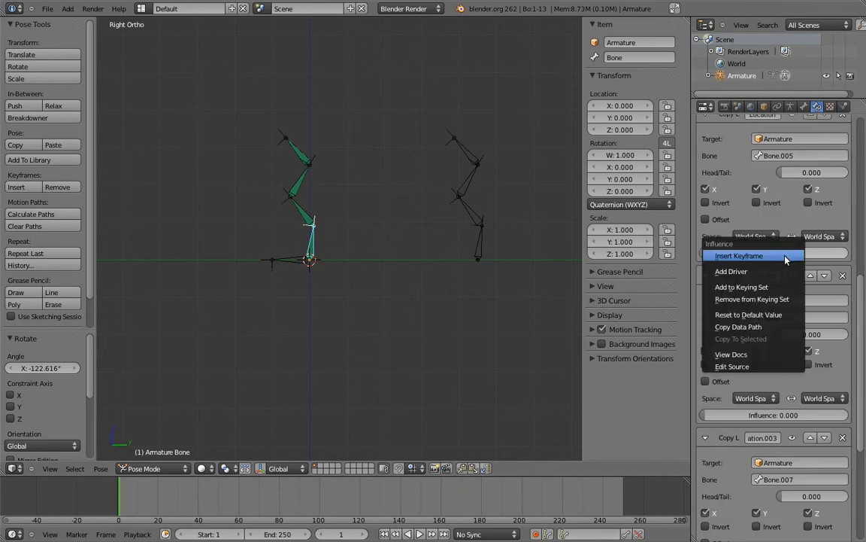
click(756, 272)
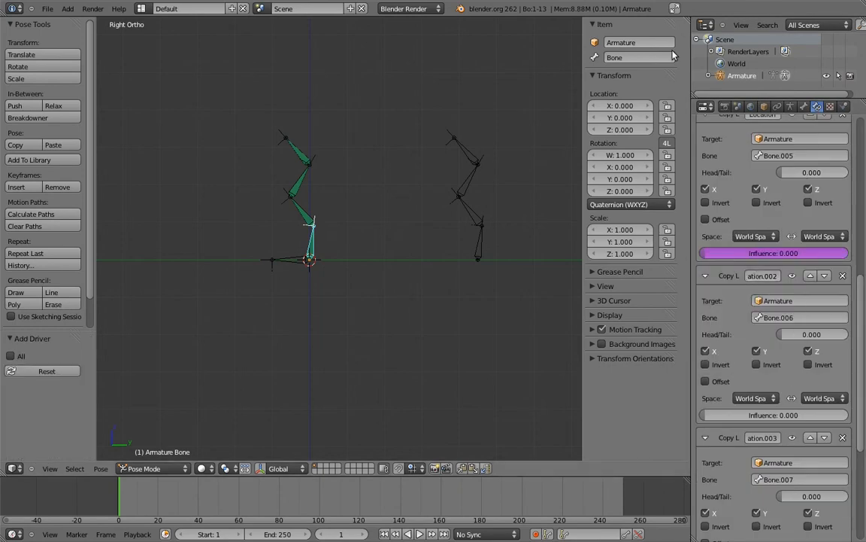
- Split the 3D view and turn the new area into a Graph Editor in Drivers mode
drag(687, 18, 357, 35)
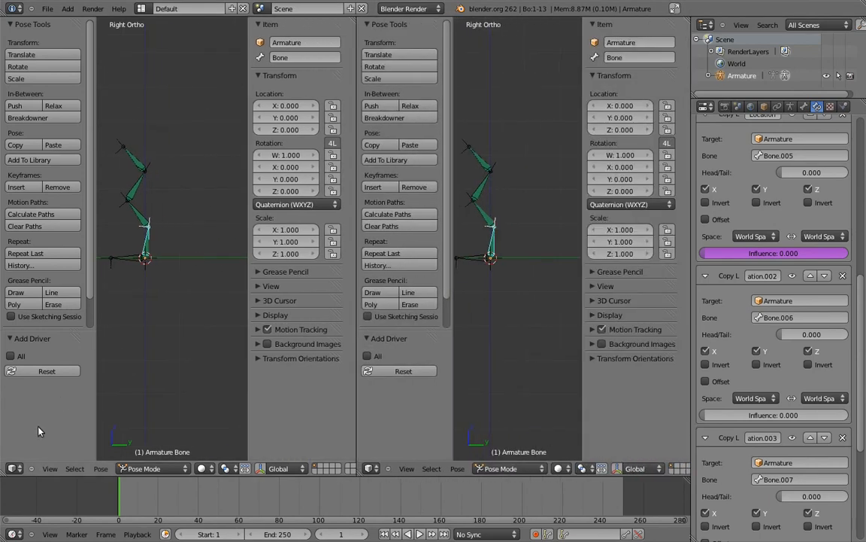
click(12, 468)
click(27, 429)
click(200, 468)
click(210, 445)
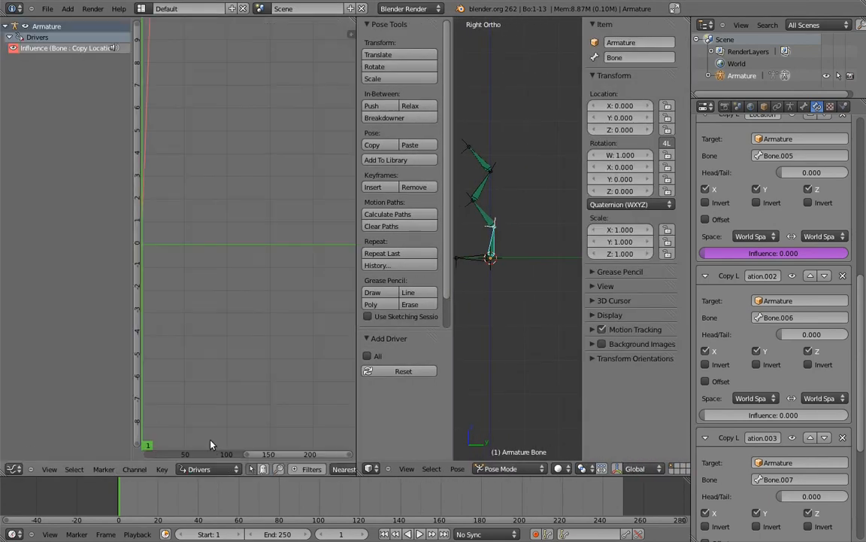
- Make the influence driver's variable a Single Property on Armature and paste the pivot_slide data path as its path
click(70, 49)
key(n)
click(246, 40)
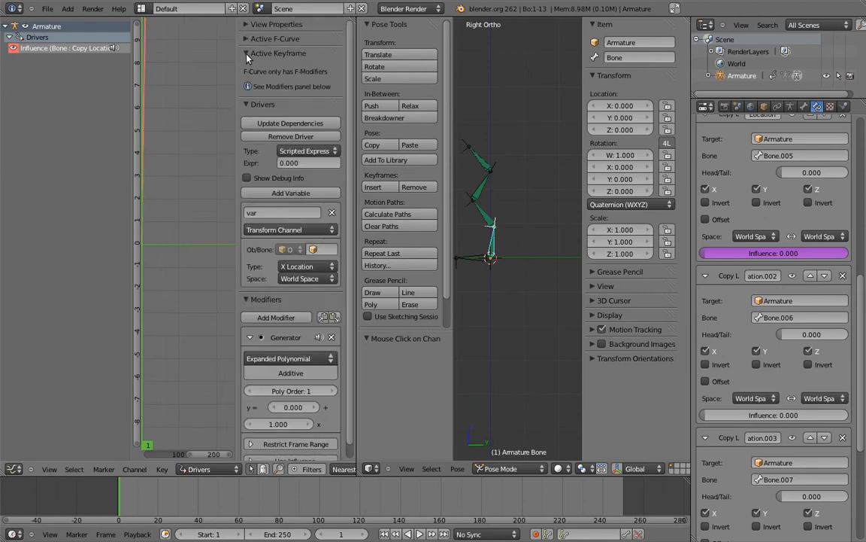
click(246, 54)
click(247, 264)
click(299, 194)
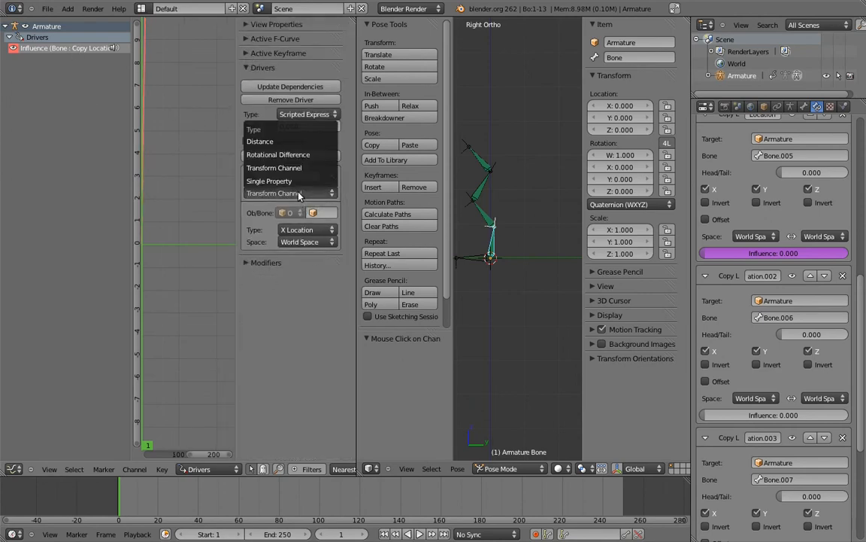
click(269, 181)
click(323, 213)
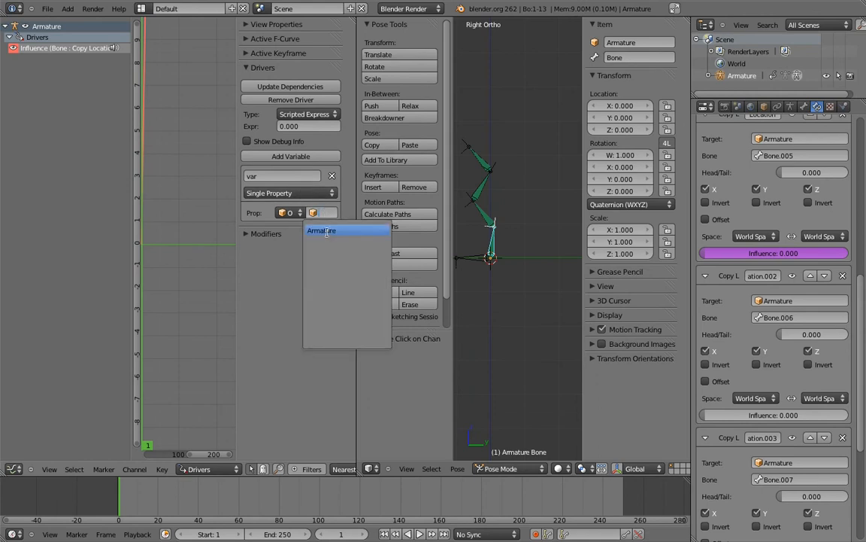
click(327, 231)
key(ctrl+v)
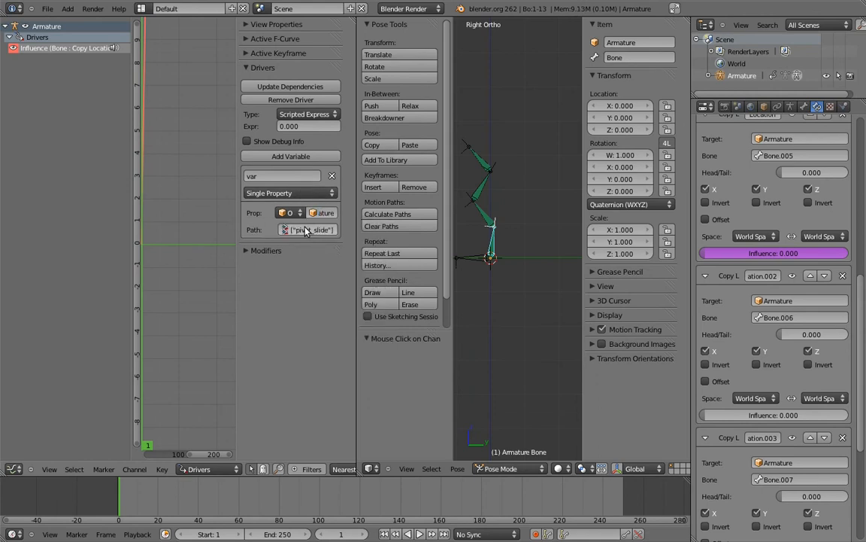
- Set the driver's expression to var and update its dependencies, then widen the 3D view with its tool shelf hidden
click(305, 126)
text(var)
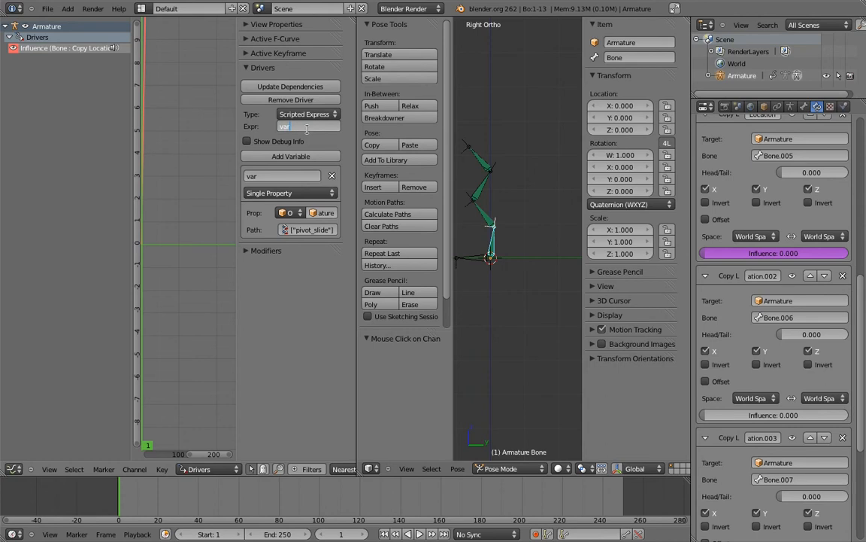
key(Return)
click(262, 85)
key(t)
drag(356, 182, 314, 191)
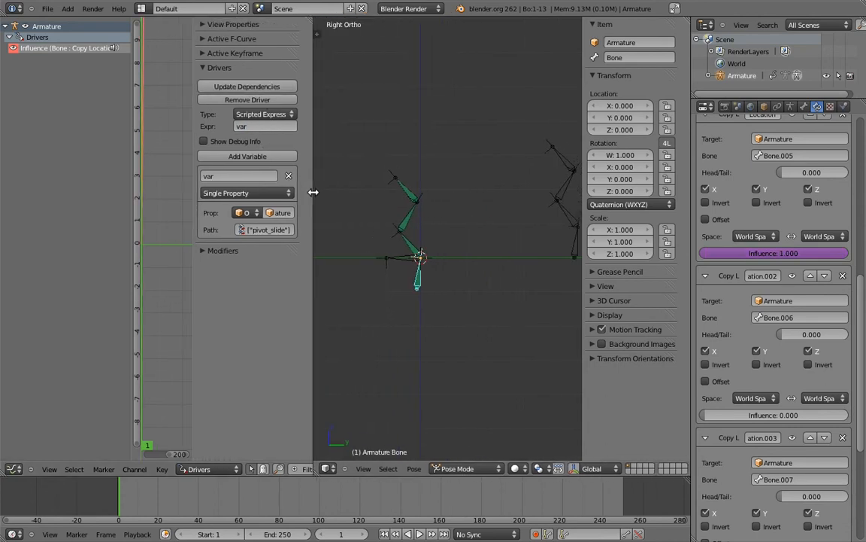
shift+middle_drag(464, 185, 438, 188)
- Slide Bone.012's pivot_slide property through its range to test the driver, ending at 0.006
right_click(372, 255)
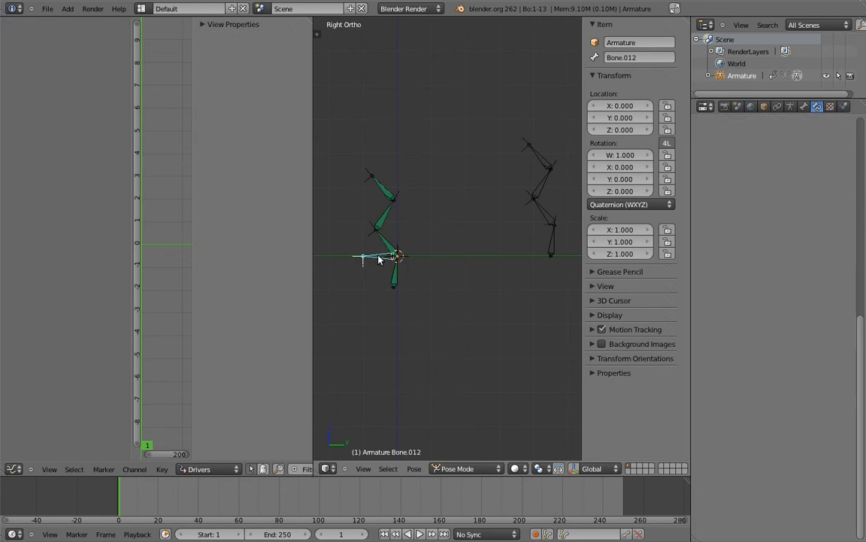
click(627, 374)
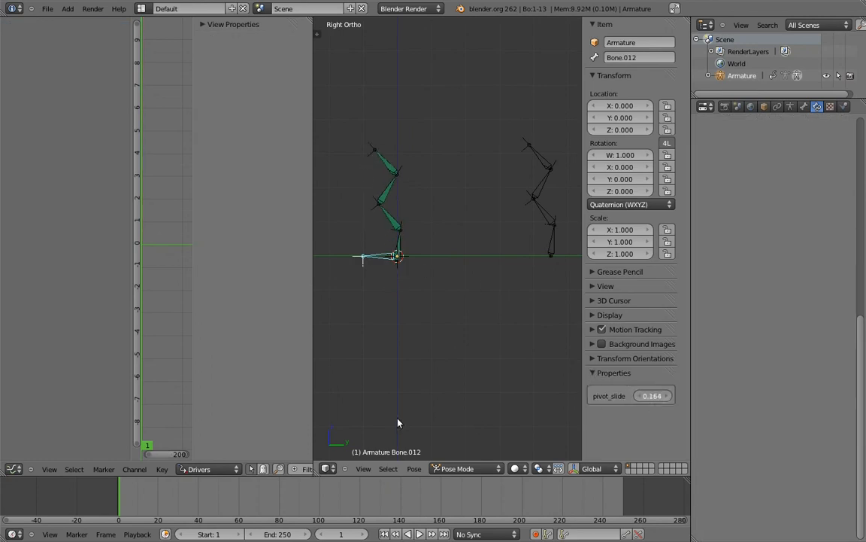
drag(711, 409, 249, 427)
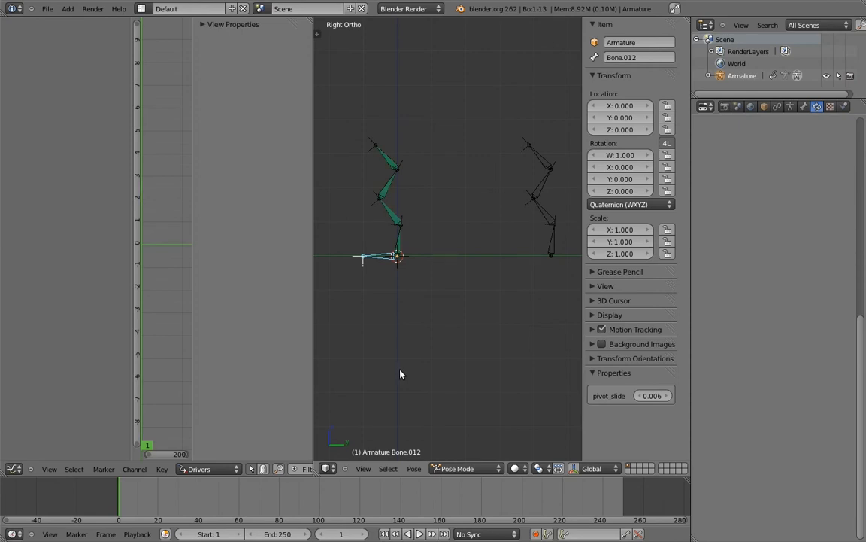
- Change the Bone.005 influence driver's expression to var * 4, update dependencies, and test it by sliding pivot_slide to 0.032
right_click(403, 248)
click(249, 126)
text(* 4)
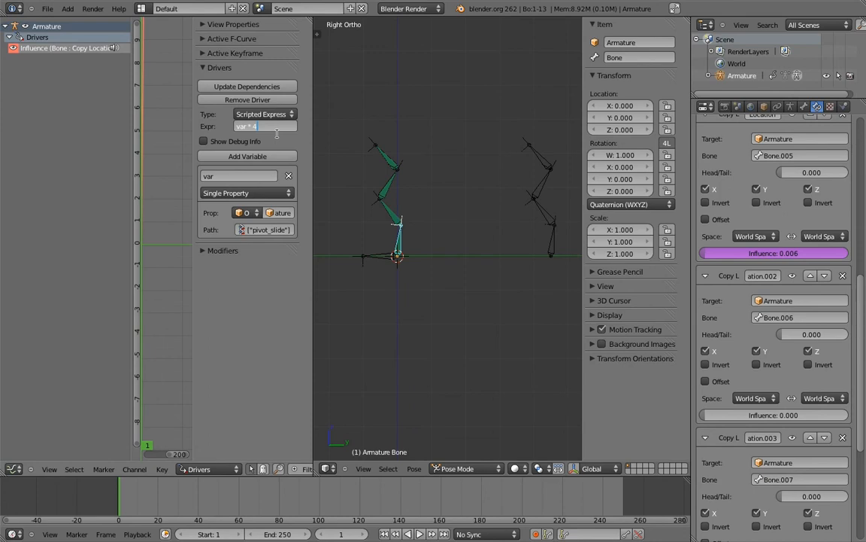
key(Return)
click(249, 86)
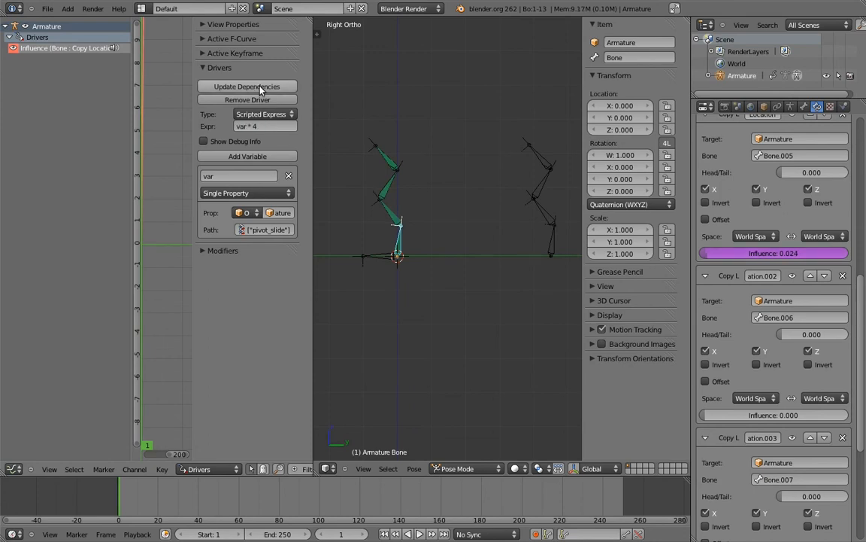
right_click(380, 249)
drag(644, 397, 531, 394)
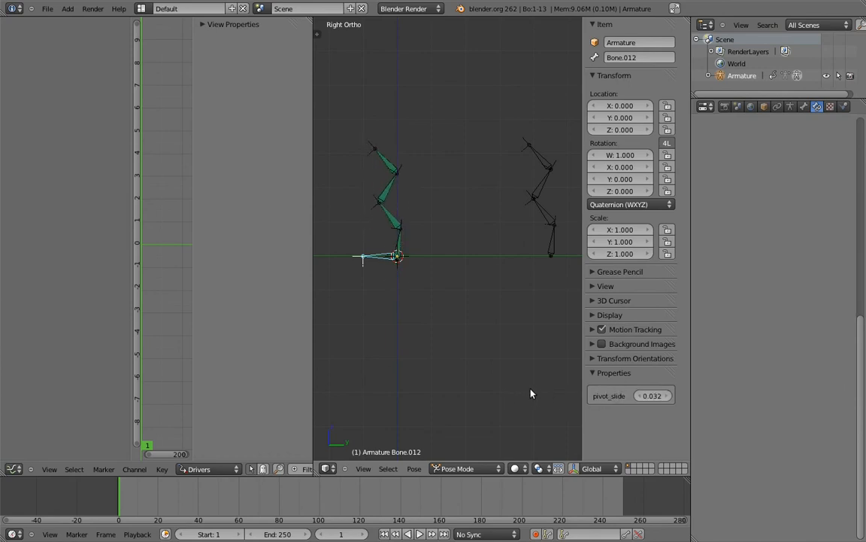
- Copy the base bone's Bone.005 influence driver and paste it onto the influences of the three Copy Location constraints below it
right_click(400, 242)
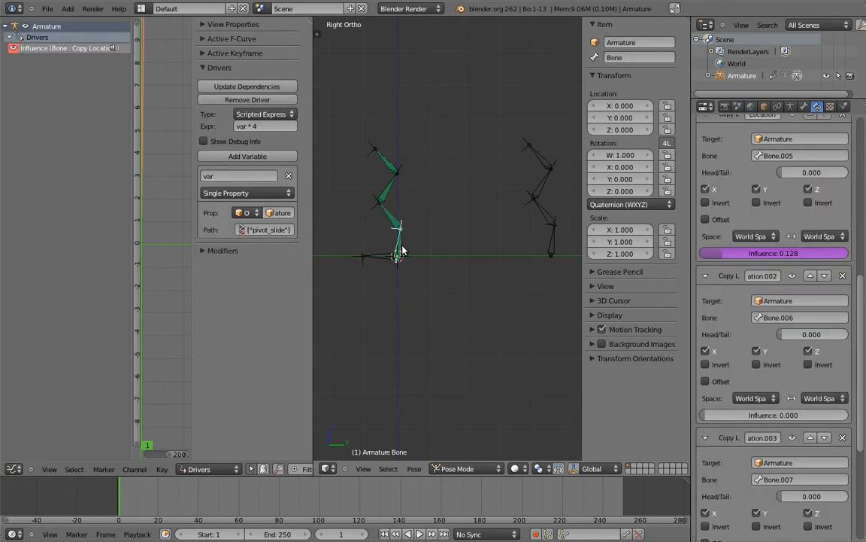
right_click(762, 257)
click(758, 270)
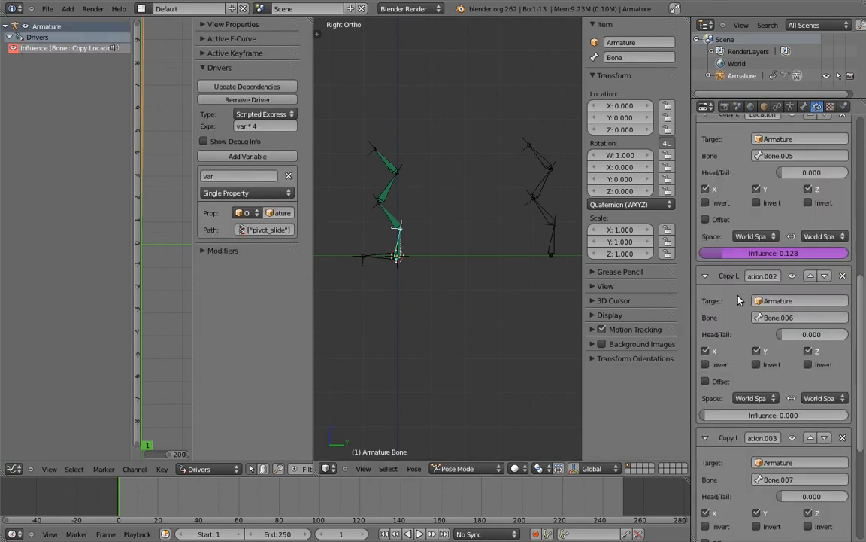
right_click(761, 416)
click(761, 434)
scroll(860, 481, down, 7)
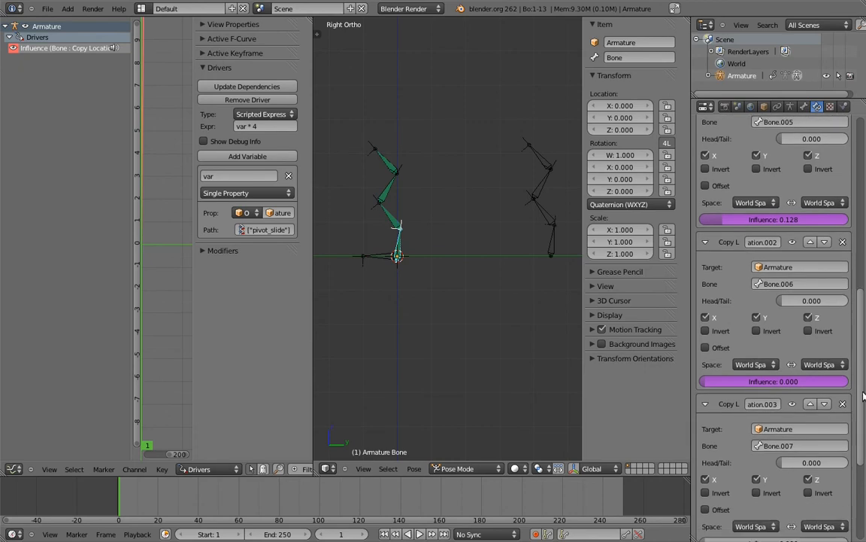
right_click(731, 366)
click(731, 366)
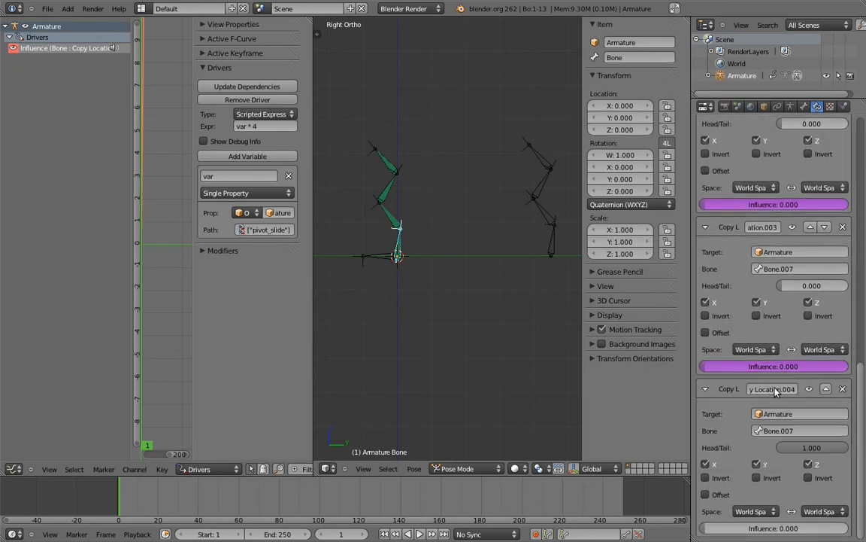
right_click(781, 531)
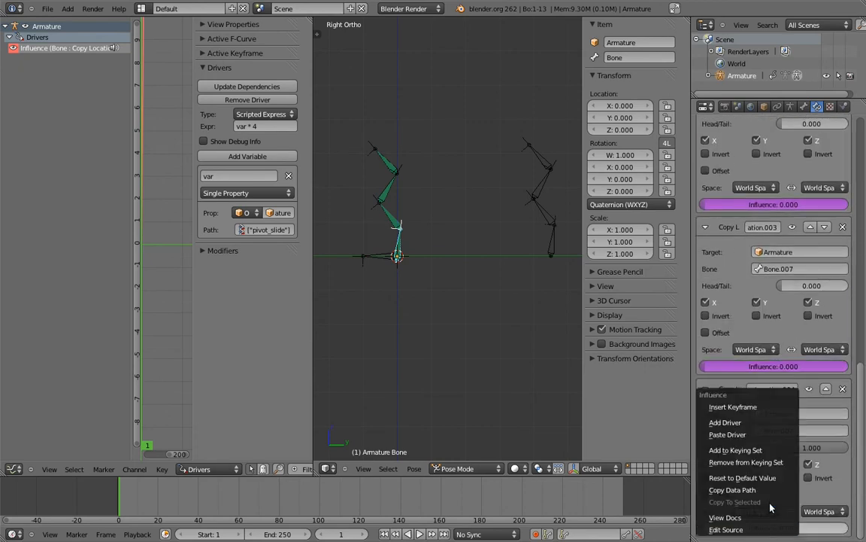
click(748, 436)
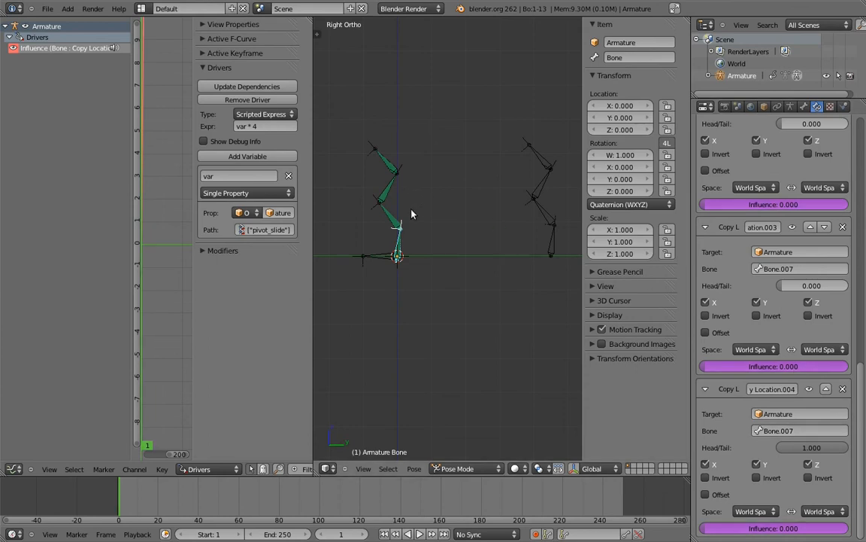
- Add a subtracted offset to the var * 4 expressions of the second and third influence drivers
click(66, 59)
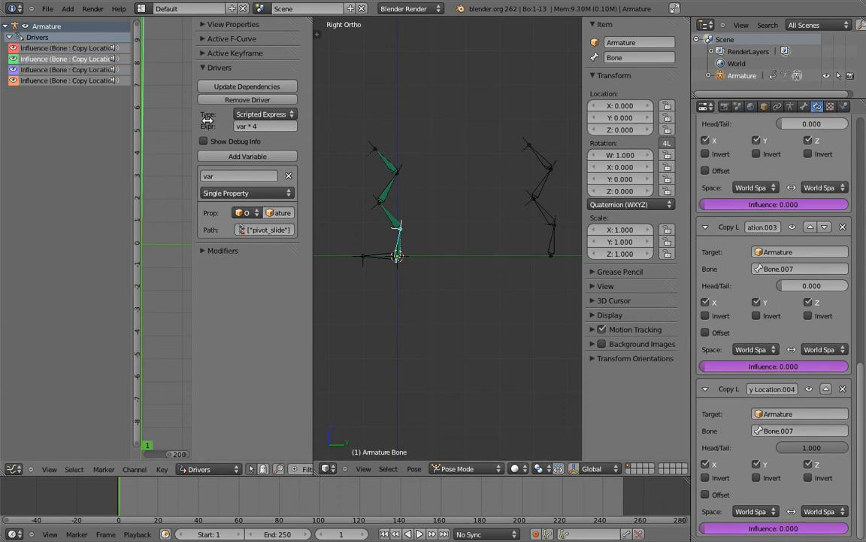
click(290, 128)
key(Return)
click(65, 69)
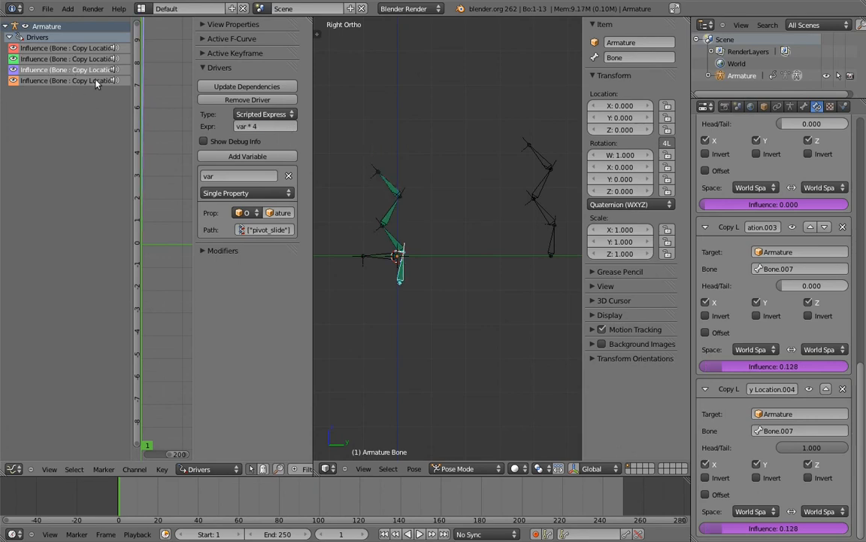
click(277, 127)
key(Return)
- Subtract 3 from var * 4 in the fourth influence driver's expression
click(46, 81)
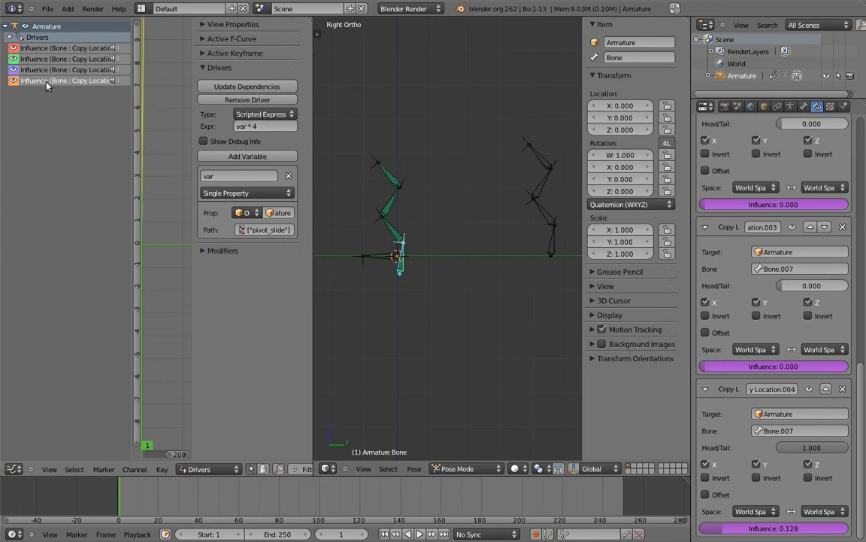
click(275, 129)
text(-3)
key(Return)
- Slide the pivot_slide property of Bone.012 up and back down to test the stacked influence drivers
shift+middle_drag(389, 254, 378, 256)
right_click(378, 261)
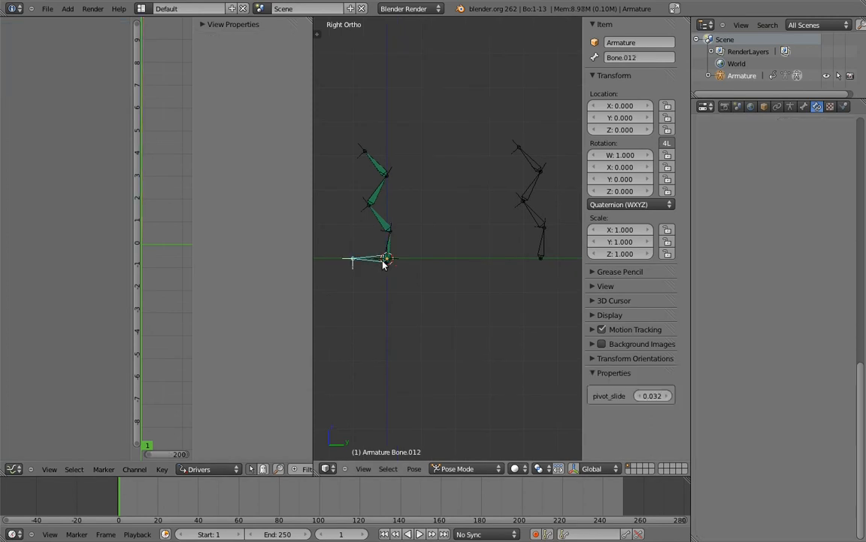
drag(611, 396, 662, 397)
drag(865, 379, 717, 348)
- Rotate the control chain's bones into several bent poses to test how the driven chain follows around the pivot
right_click(541, 240)
key(r)
click(575, 230)
right_click(559, 214)
key(r)
click(525, 200)
right_click(539, 188)
key(r)
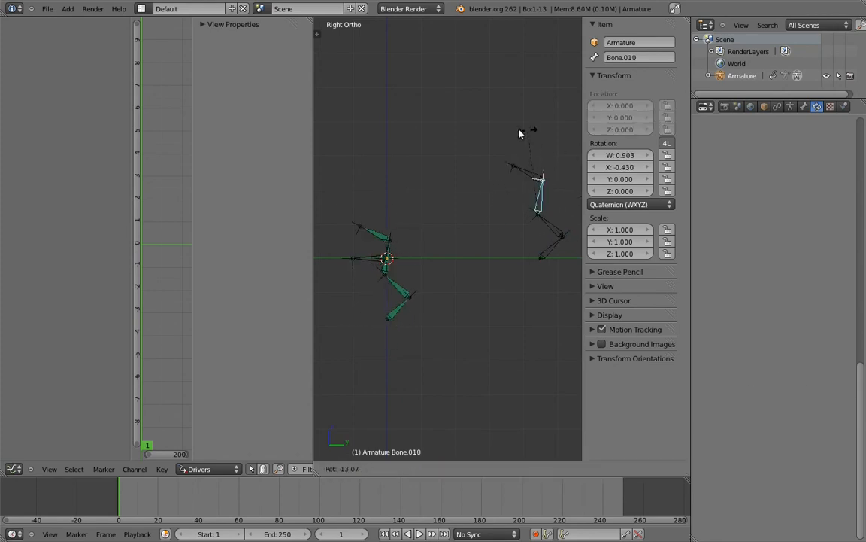
click(449, 237)
right_click(495, 243)
key(r)
click(564, 237)
right_click(562, 237)
key(r)
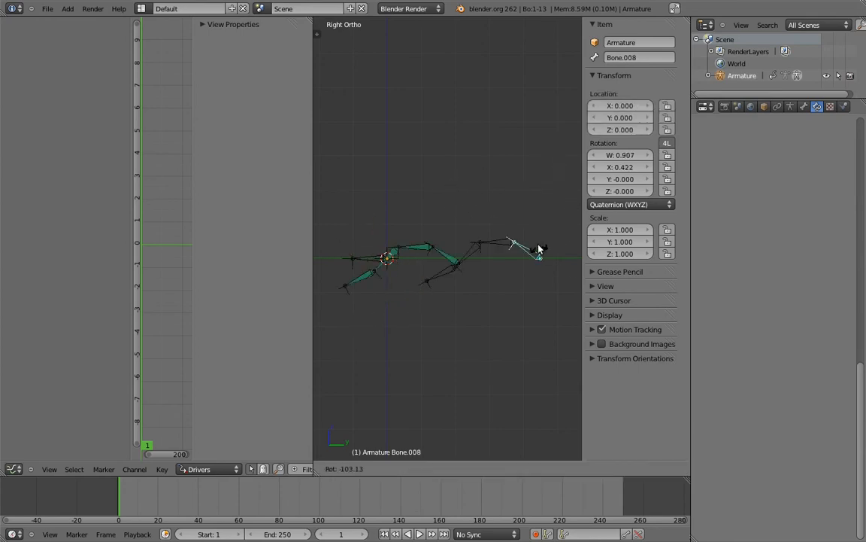
click(420, 199)
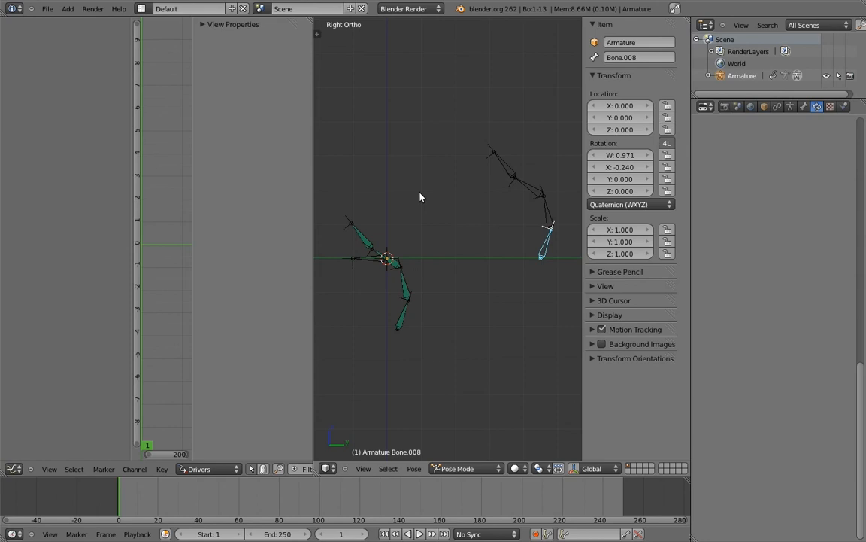
- Clear the rotation of all bones and slide Bone.012's pivot_slide to 0
key(a)
key(a)
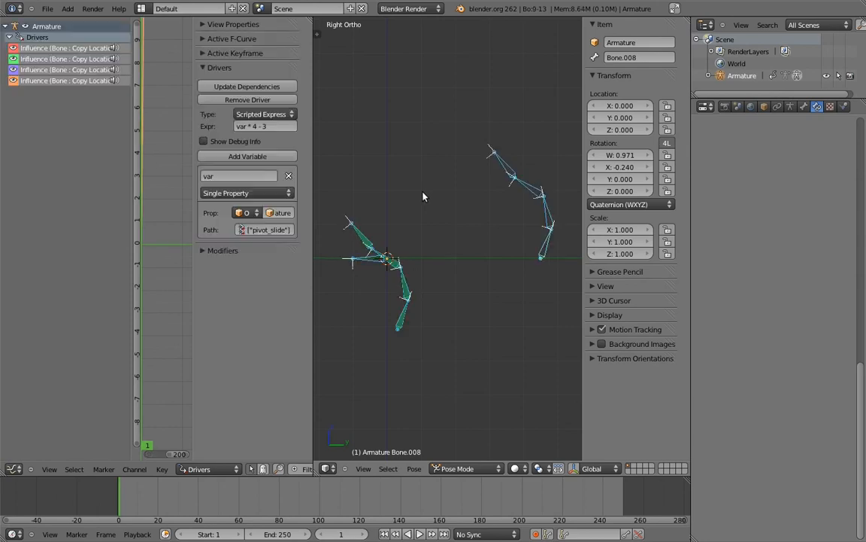
key(alt+r)
right_click(375, 261)
drag(649, 397, 621, 398)
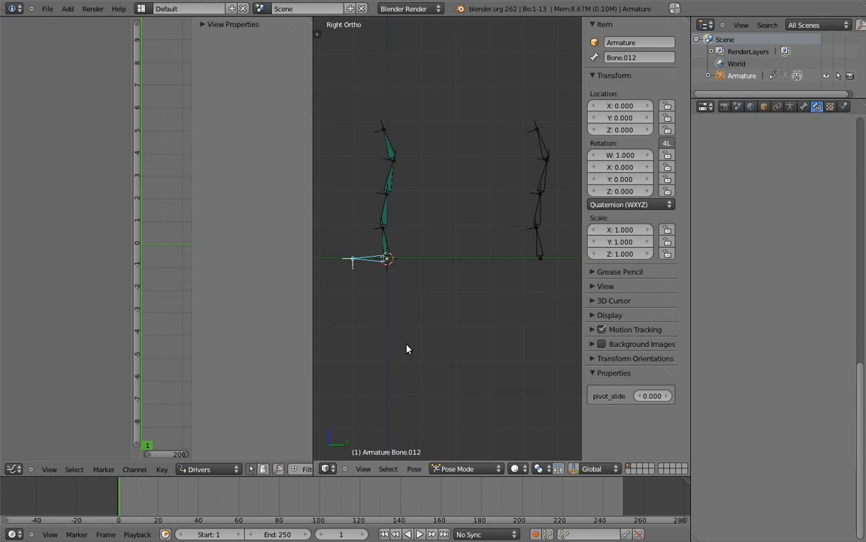
- Show the armature layer holding the reversed chain alongside the current one, and set pivot_slide to 0.25
click(790, 106)
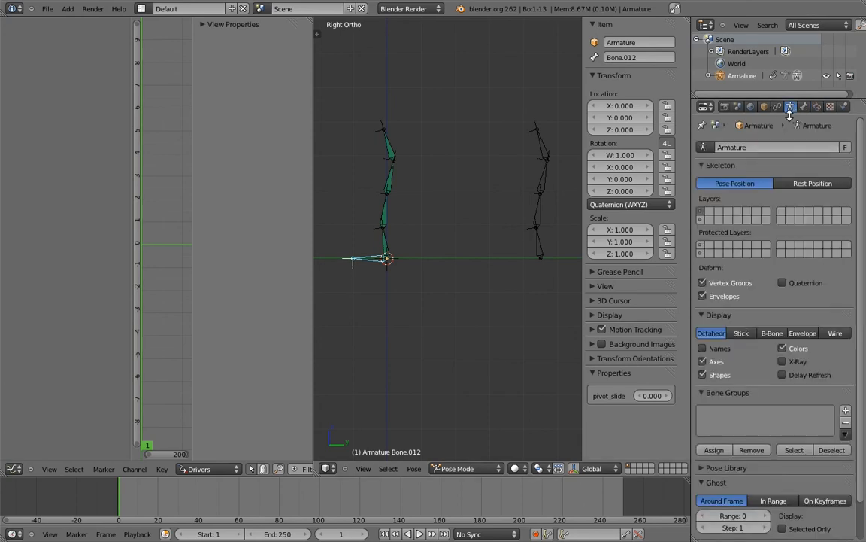
shift+click(702, 220)
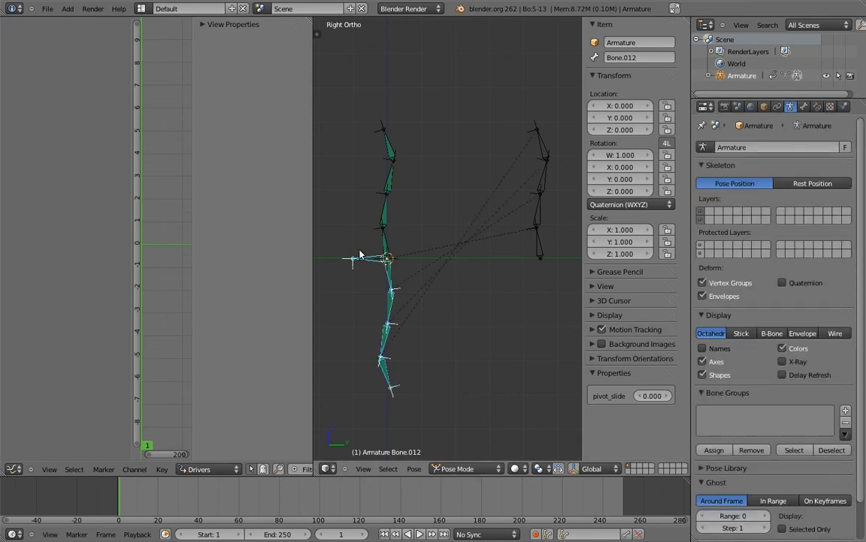
click(653, 396)
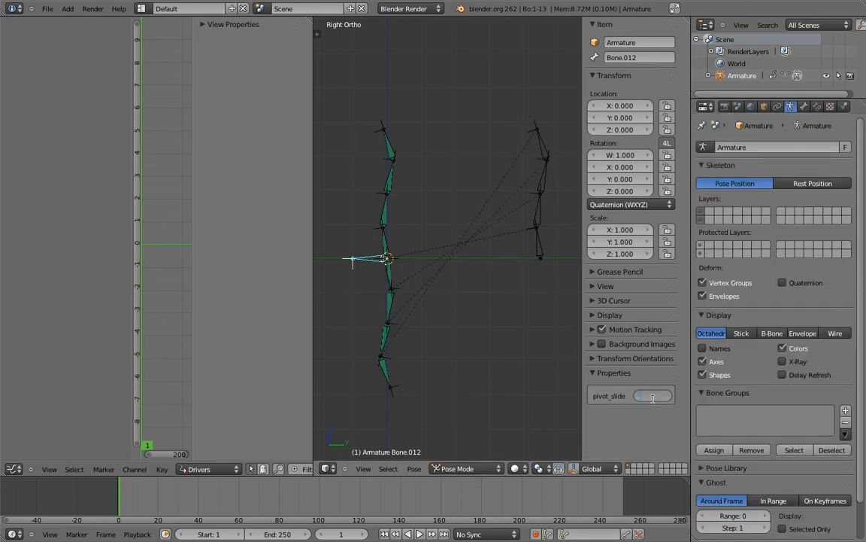
key(Return)
right_click(542, 249)
shift+middle_drag(473, 228, 517, 189)
scroll(504, 226, up, 3)
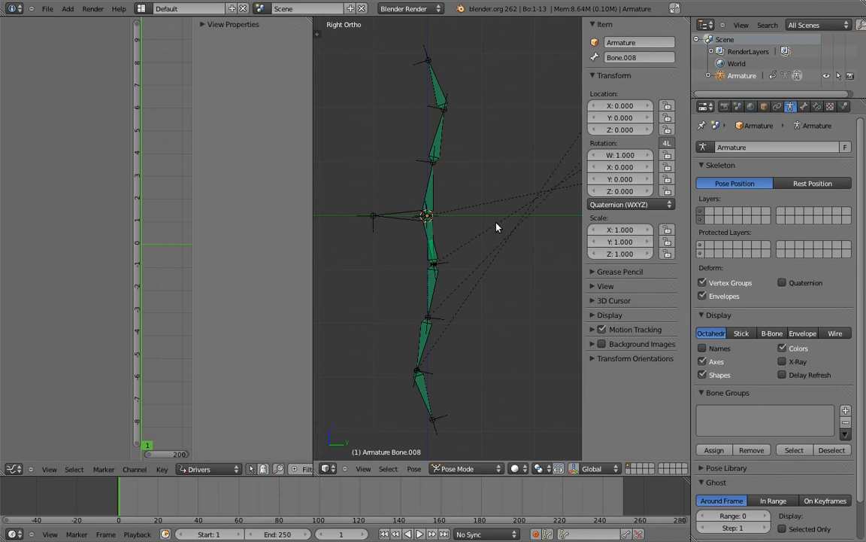
- In Edit Mode, move the reversed chain and Bone.012 up so the pivot meets the first bone's tip, about Y -0.121, Z 0.908
key(Tab)
right_click(459, 238)
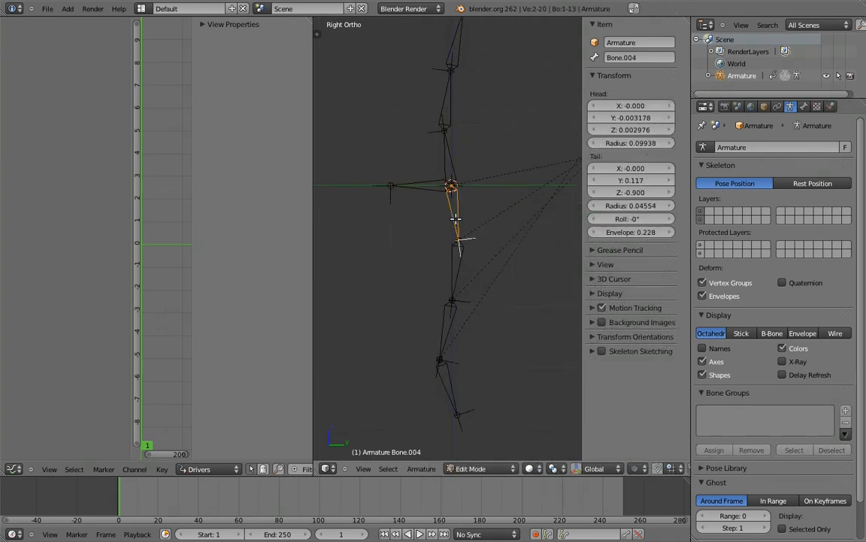
shift+right_click(449, 321)
shift+right_click(450, 381)
shift+right_click(416, 181)
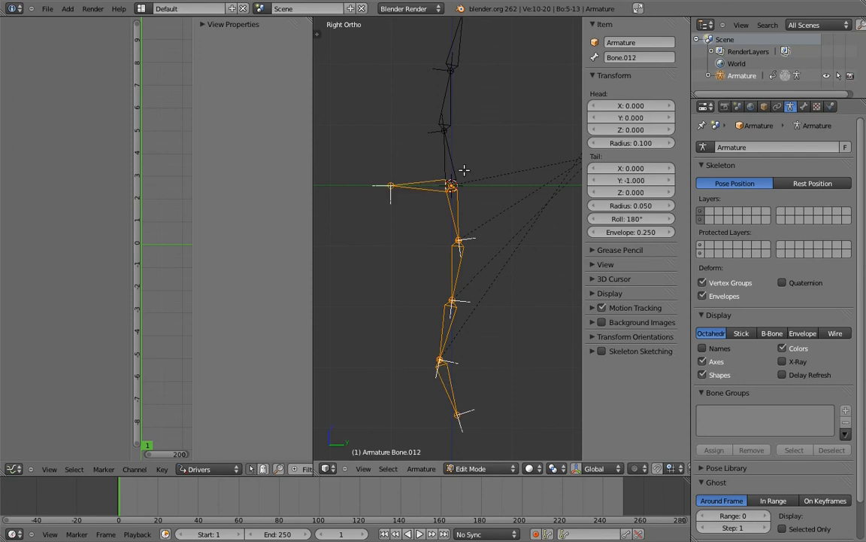
shift+middle_drag(465, 171, 467, 281)
scroll(466, 281, up, 2)
key(g)
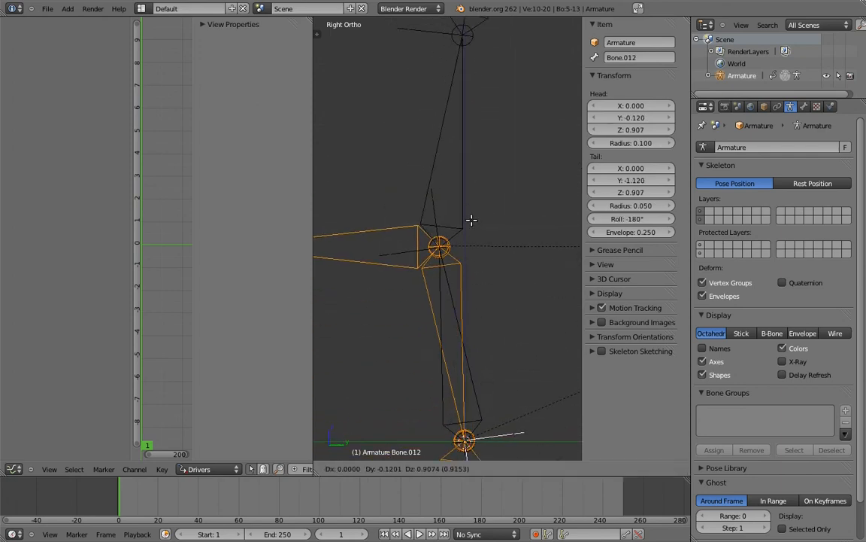
click(481, 254)
scroll(481, 254, down, 5)
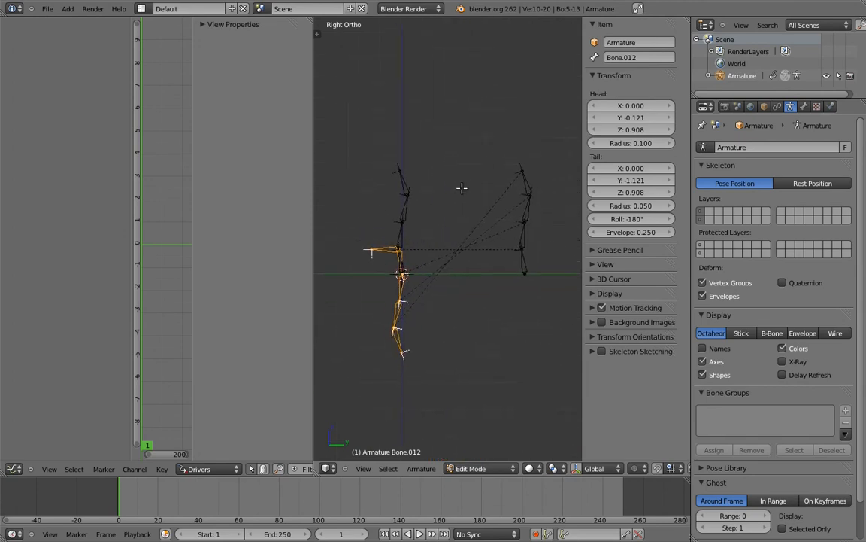
key(ctrl+Tab)
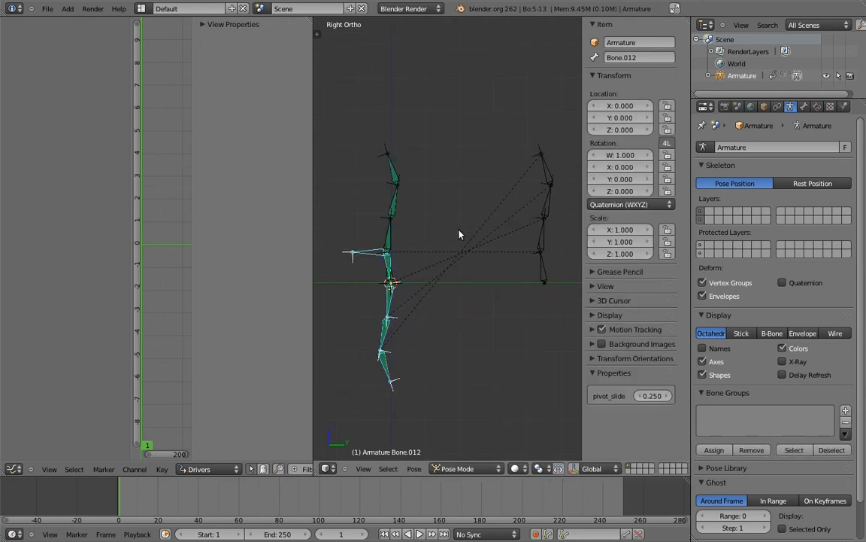
- Return to Pose Mode with nothing selected and hide the reversed chain's armature layer
key(Tab)
key(Tab)
key(a)
shift+middle_drag(451, 215, 458, 219)
click(705, 221)
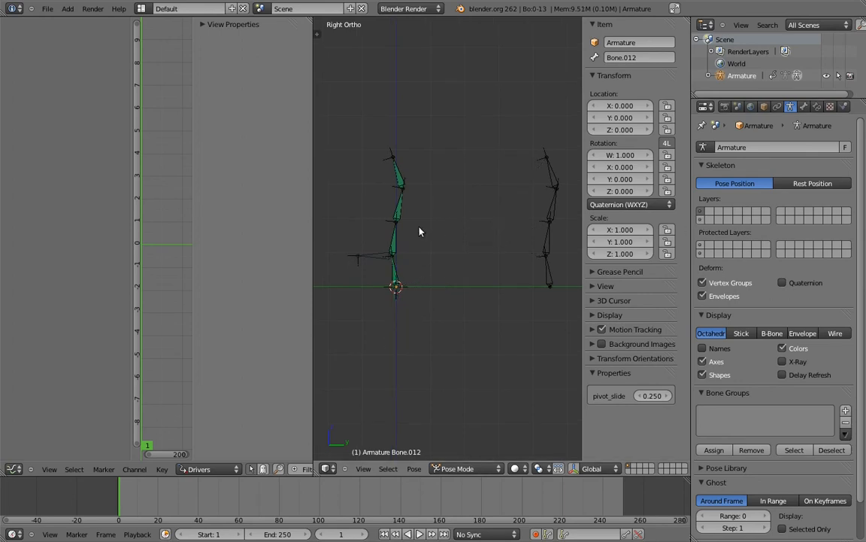
- Delete the Copy Rotation constraints from Bone, Bone.001, Bone.002 and Bone.003 of the original chain
right_click(395, 276)
click(817, 107)
middle_drag(820, 161, 827, 184)
scroll(826, 187, up, 15)
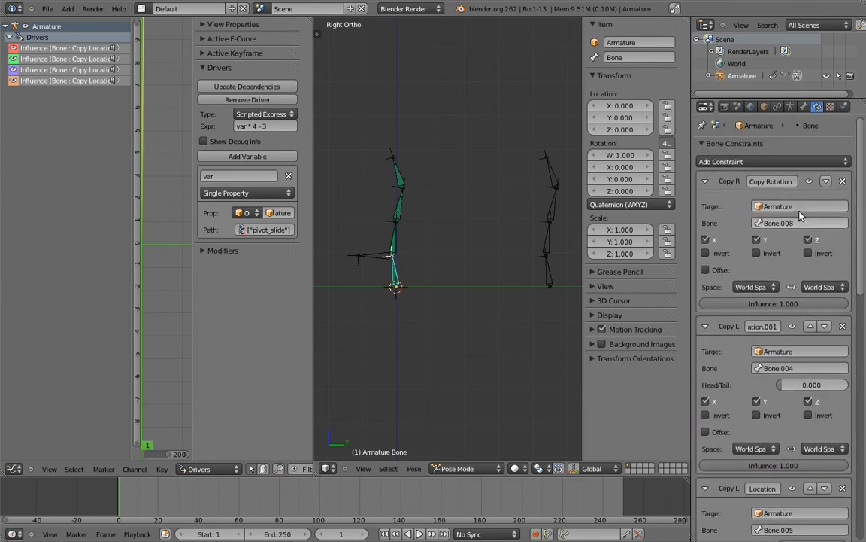
click(844, 183)
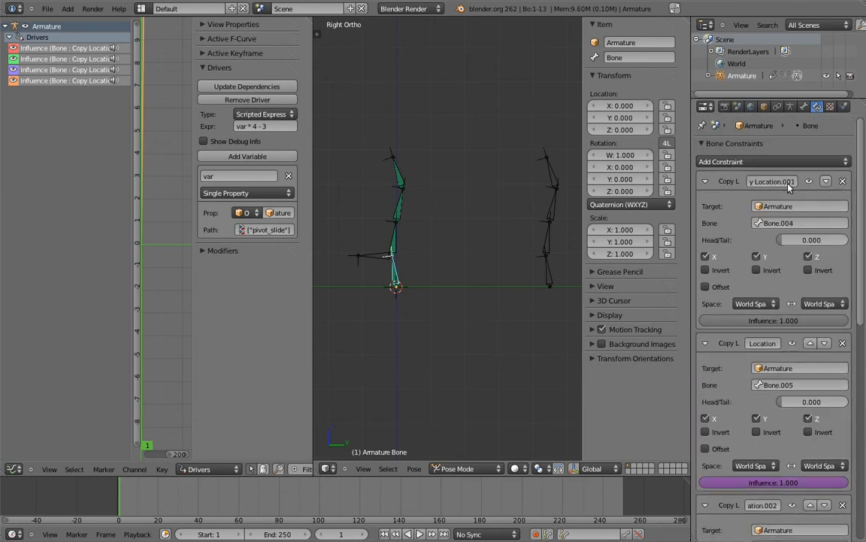
right_click(394, 243)
click(844, 183)
right_click(398, 200)
click(843, 183)
right_click(397, 170)
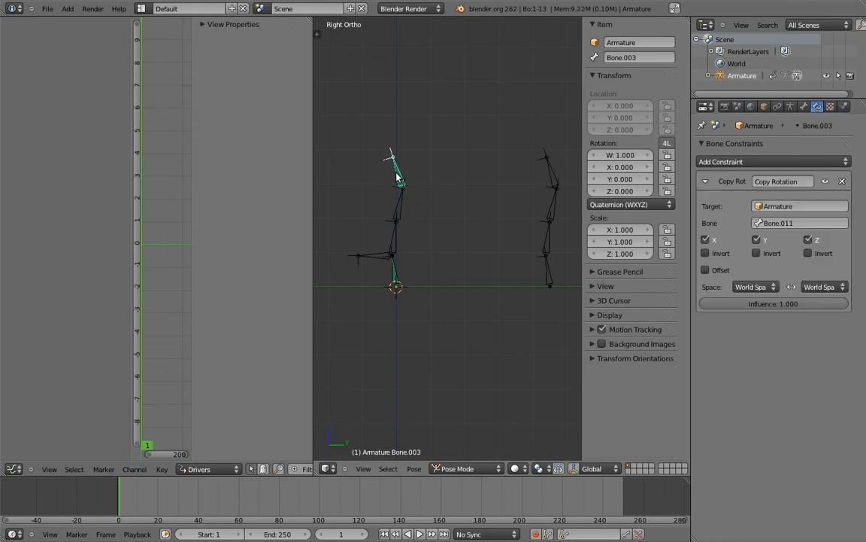
click(844, 182)
- Add a Copy Transforms constraint to the base bone targeting the control chain's Bone.008
right_click(549, 279)
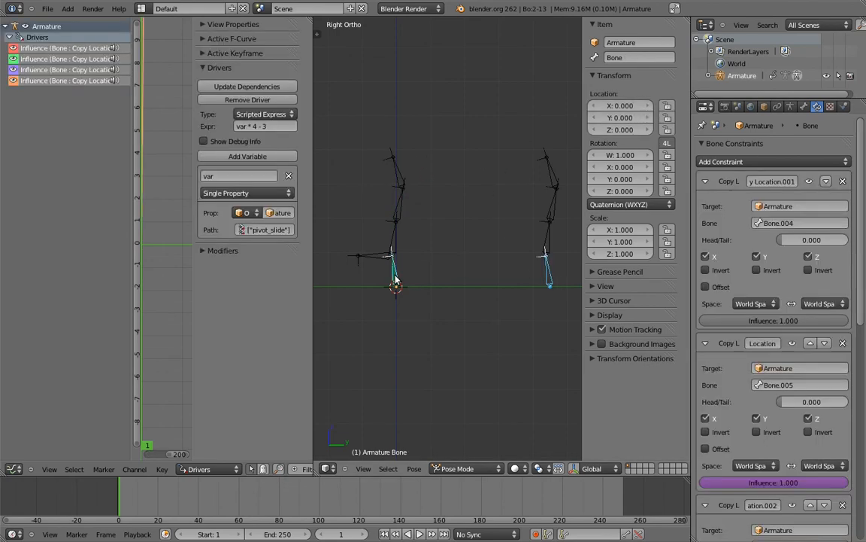
key(ctrl+shift+c)
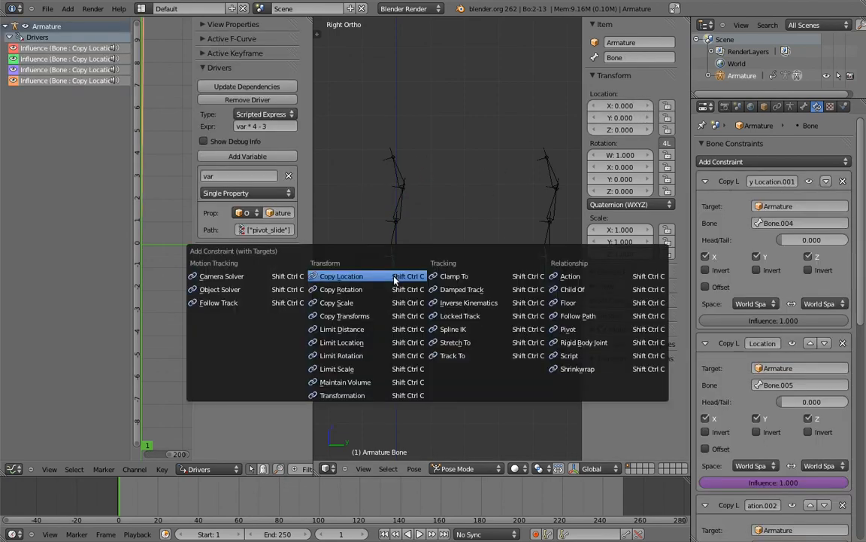
click(357, 316)
- Collapse the base bone's Copy Location constraints and move its Copy Transforms constraint to the top of the stack
click(704, 181)
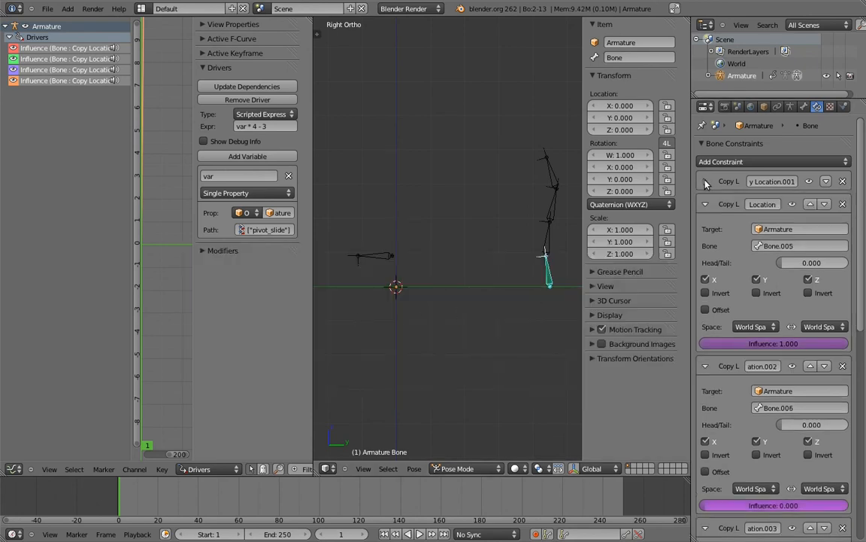
click(705, 204)
click(705, 227)
click(705, 249)
click(705, 272)
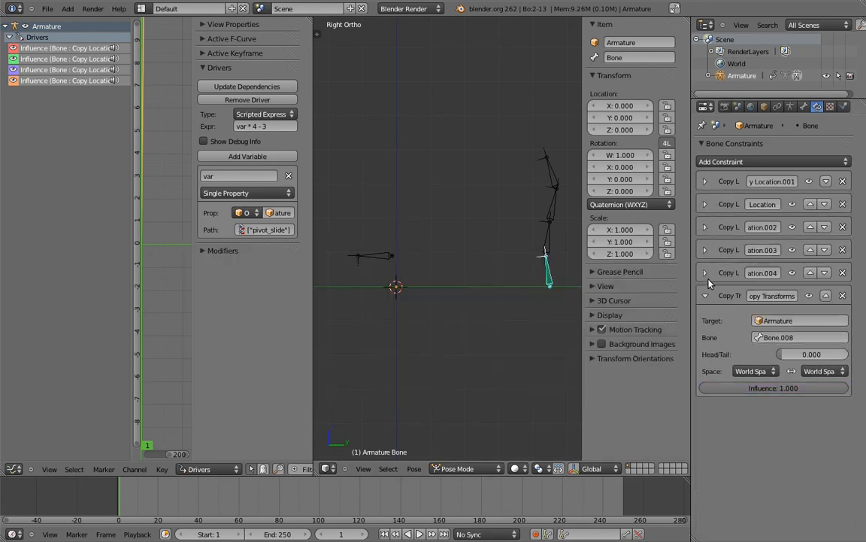
click(826, 295)
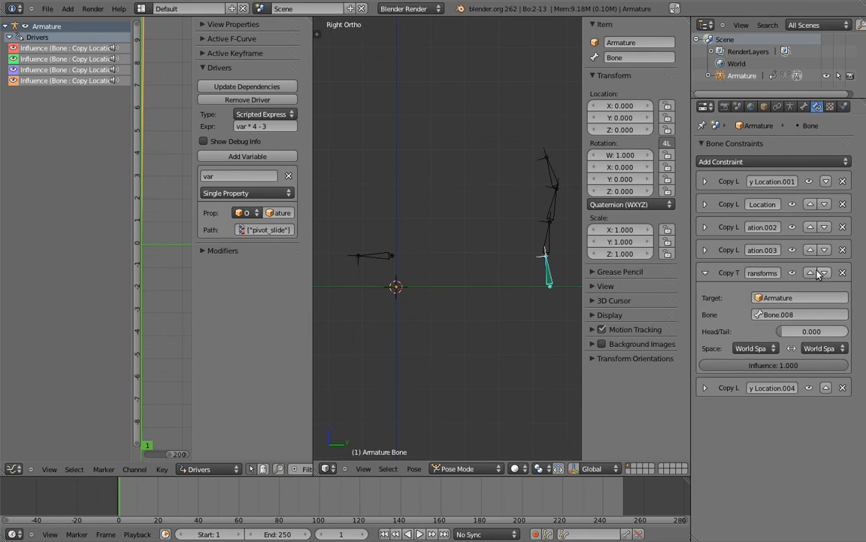
click(810, 273)
click(810, 251)
click(811, 227)
click(811, 204)
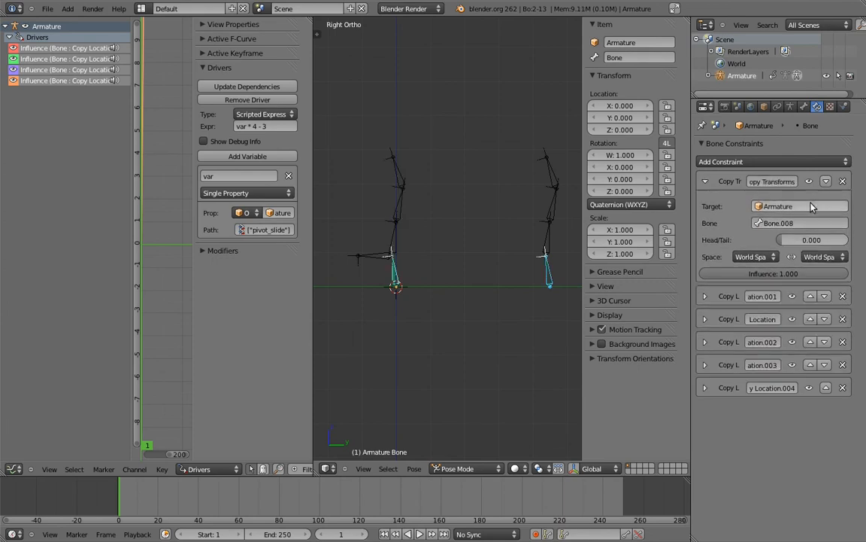
- Add Copy Transforms constraints to Bone.001, Bone.002 and Bone.003, targeting Bone.009, Bone.010 and Bone.011 respectively
right_click(549, 248)
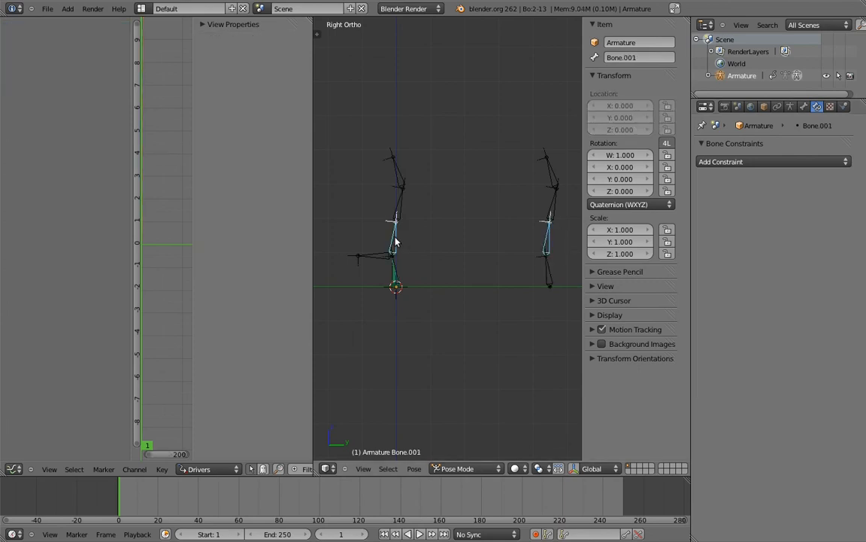
key(shift+ctrl+c)
click(396, 240)
right_click(553, 190)
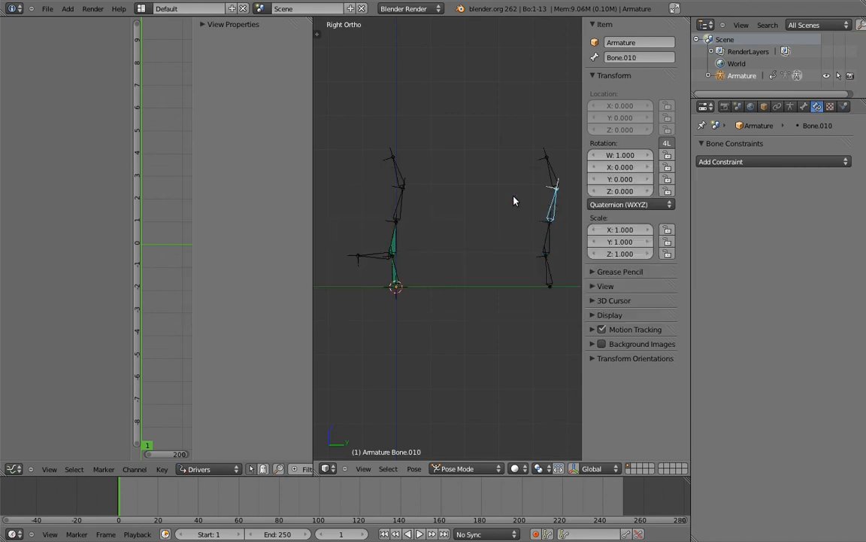
key(shift+ctrl+c)
click(396, 203)
right_click(553, 169)
shift+right_click(397, 173)
key(shift+ctrl+c)
click(396, 171)
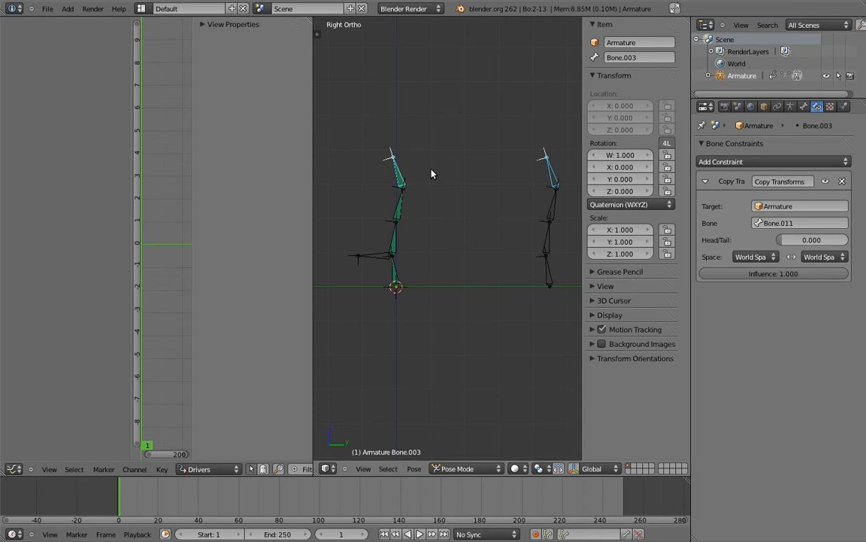
- Test scaling on the control chain: enlarge Bone.008, shrink Bone.009 to about 0.372 in Y, and stretch Bone.010 to about 4.104 in Z
right_click(550, 263)
key(s)
click(544, 146)
right_click(547, 188)
key(s)
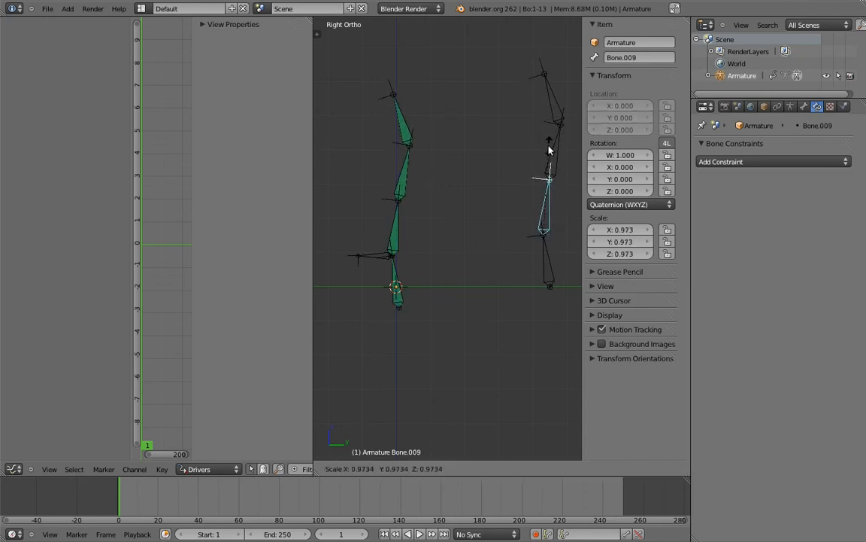
click(550, 194)
right_click(552, 207)
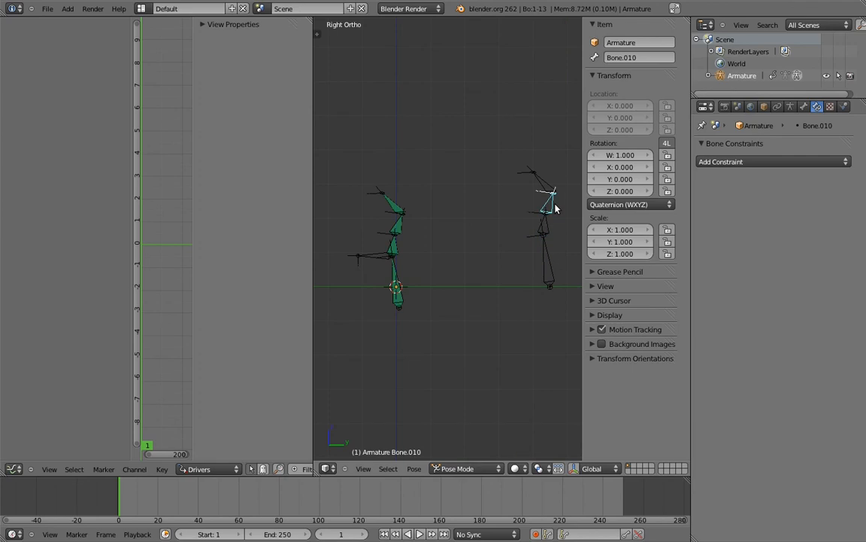
key(s)
key(z)
click(552, 194)
right_click(493, 178)
shift+middle_drag(495, 178, 517, 181)
- Rotate the scaled control bones Bone.008, Bone.009 and Bone.010, and slide pivot_slide to about 0.930
right_click(570, 254)
key(r)
click(481, 245)
right_click(523, 253)
key(r)
click(556, 200)
right_click(556, 224)
key(r)
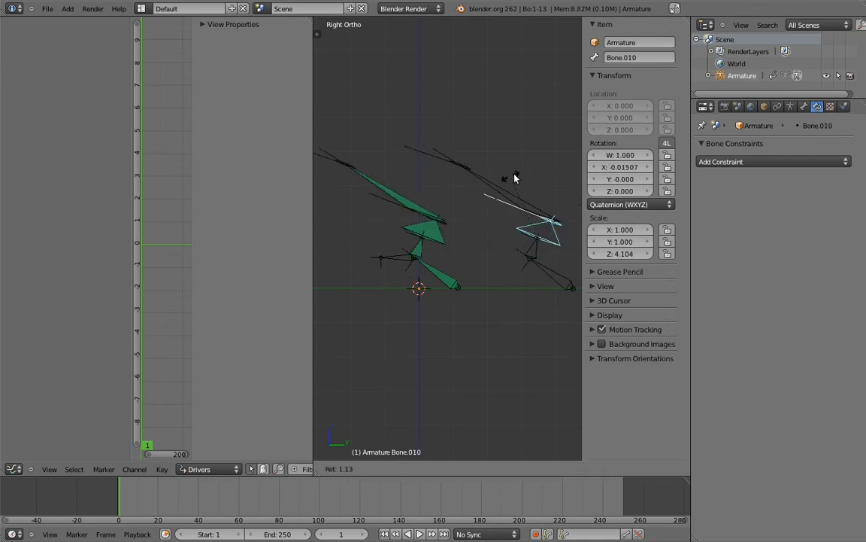
click(564, 194)
right_click(400, 261)
drag(660, 402, 793, 385)
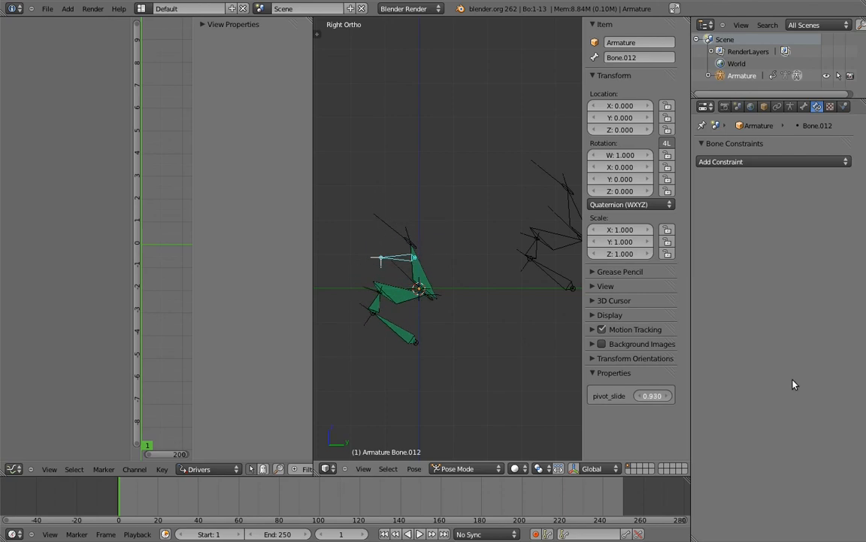
- Rotate control bones Bone.011, Bone.010 and Bone.009 to test the pivot near the chain's far end
right_click(529, 199)
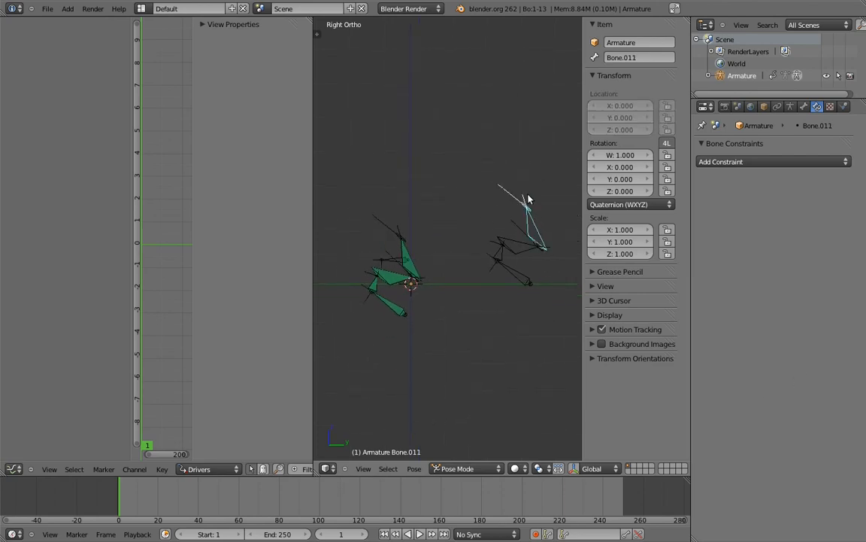
key(r)
click(575, 182)
right_click(522, 240)
key(r)
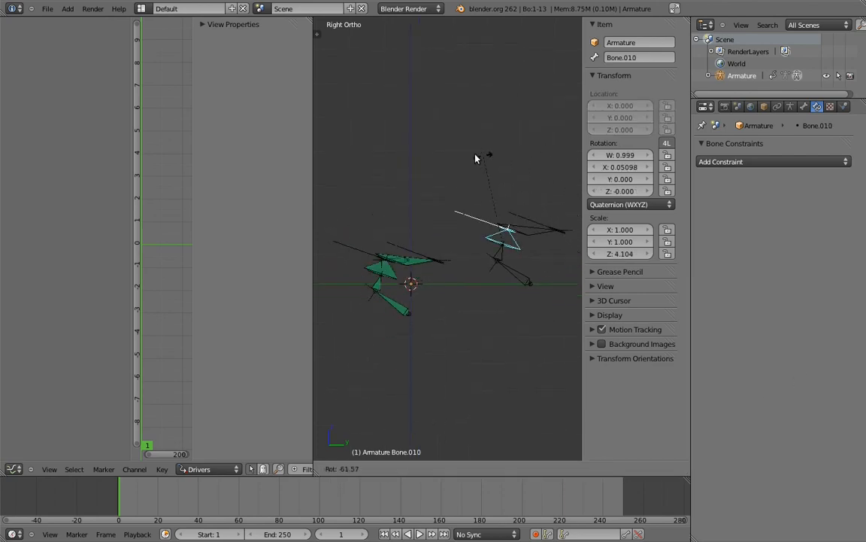
click(403, 195)
right_click(505, 251)
key(r)
click(423, 206)
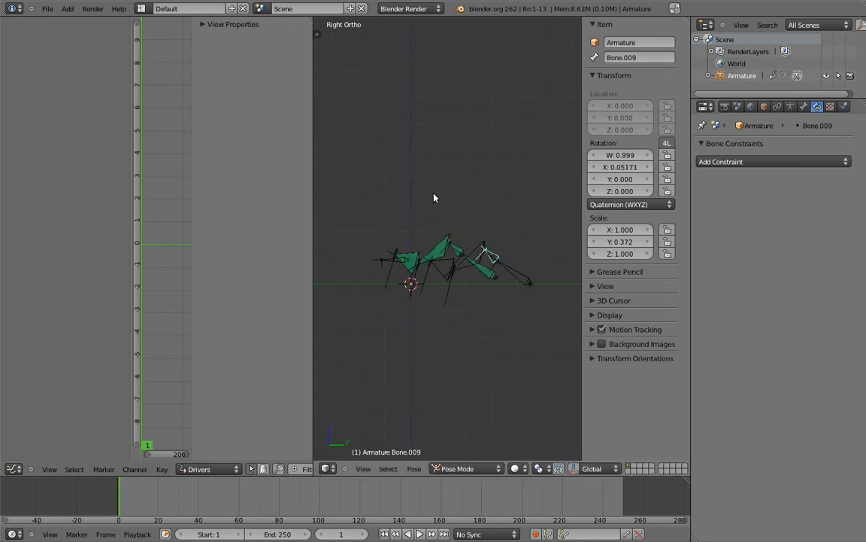
- Clear the rotation and scale of all bones, set Bone.012's pivot_slide to 0.25, and deselect everything
key(a)
key(alt+r)
key(alt+s)
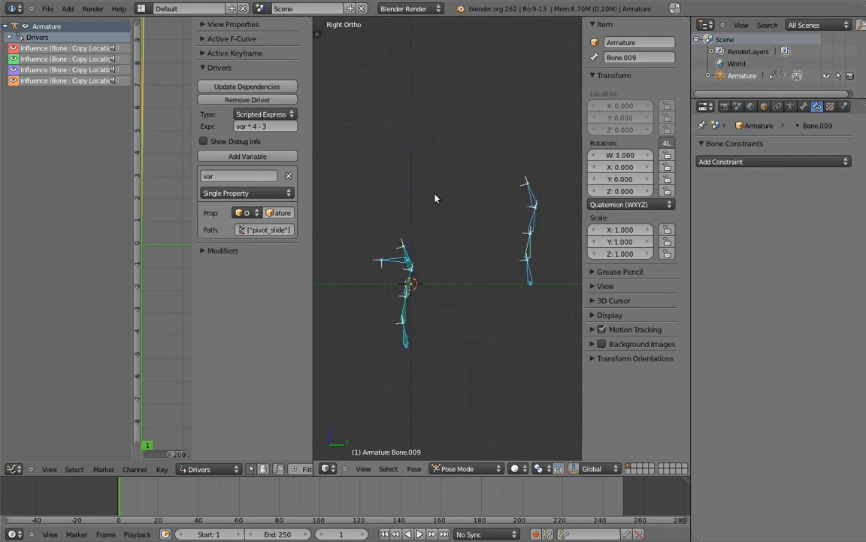
right_click(394, 264)
click(654, 394)
key(Return)
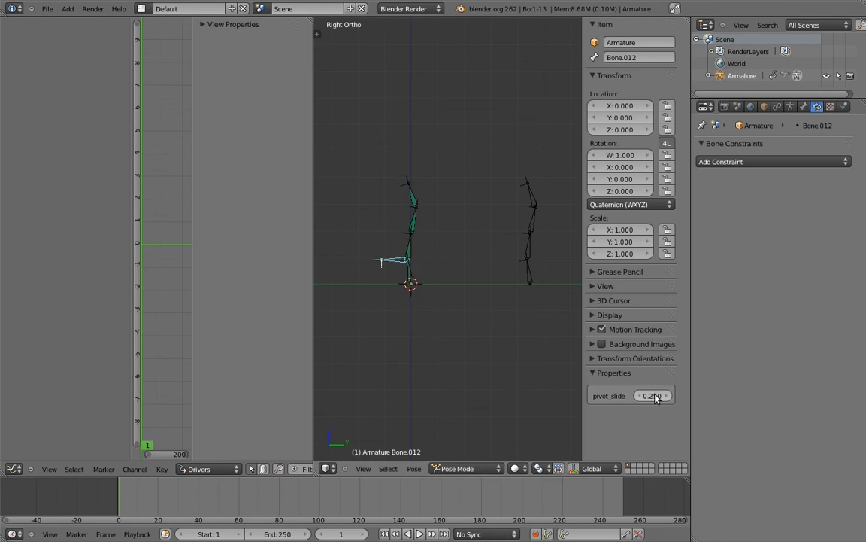
key(a)
scroll(460, 228, up, 2)
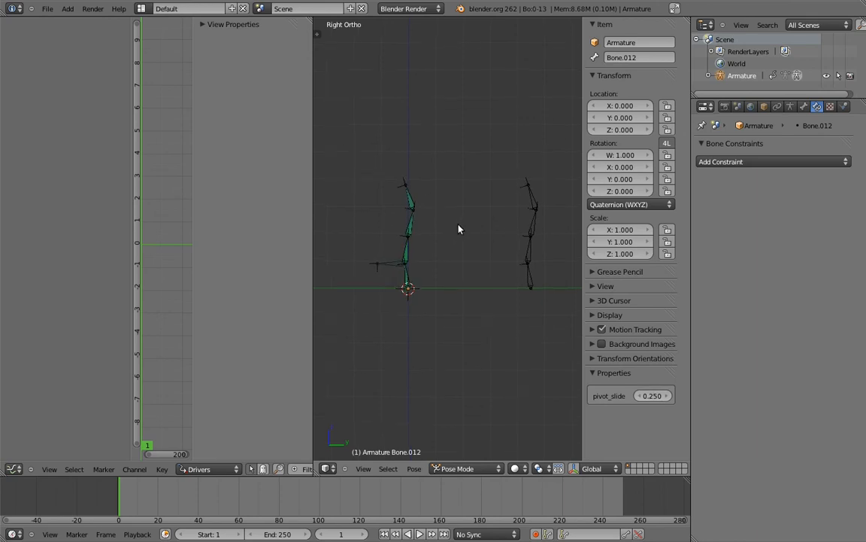